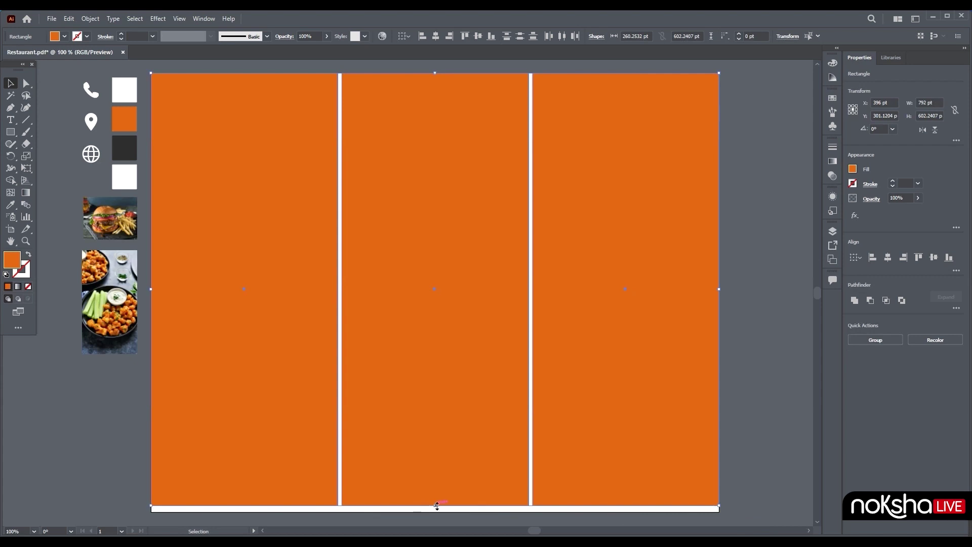
# Stretch the three orange rectangles to the artboard's bottom edge and place vertical guides in the two gaps between them.
pyautogui.moveTo(437, 507); pyautogui.dragTo(437, 512)
pyautogui.click(730, 351)
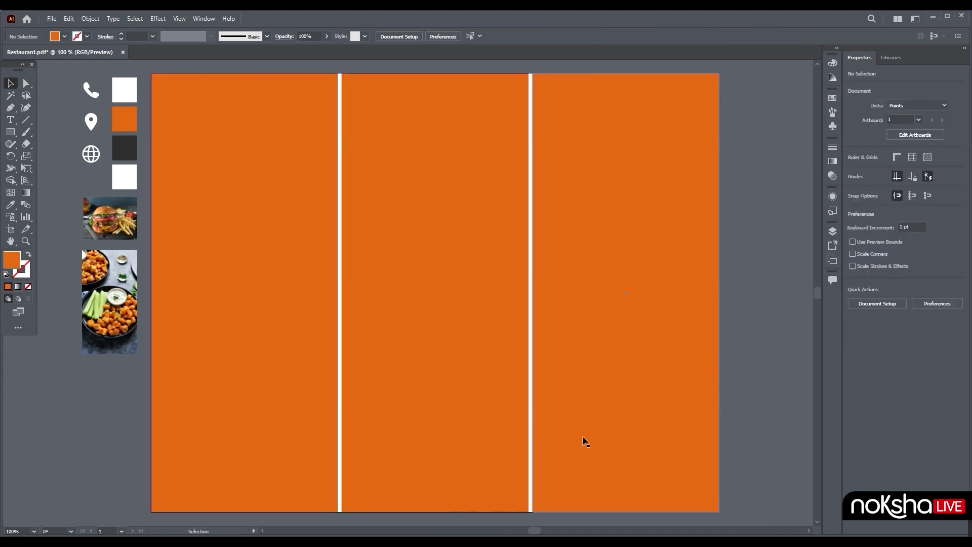
pyautogui.hotkey('ctrl', 'r')
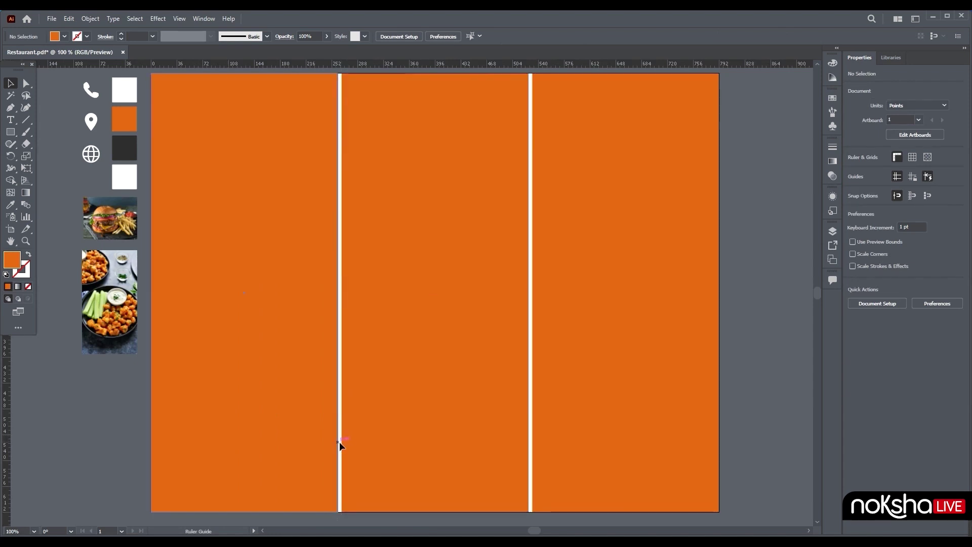
pyautogui.click(339, 519)
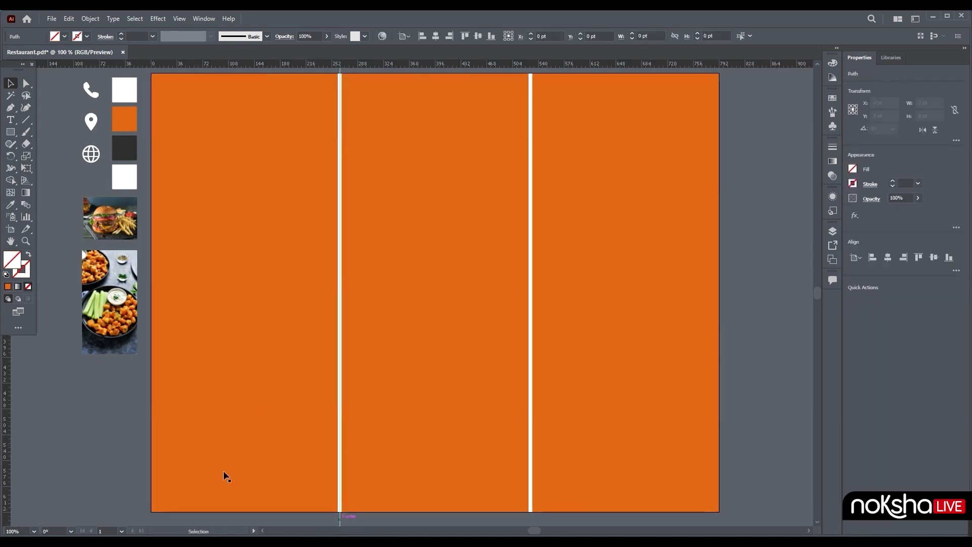
pyautogui.scroll(-2, 502, 512)
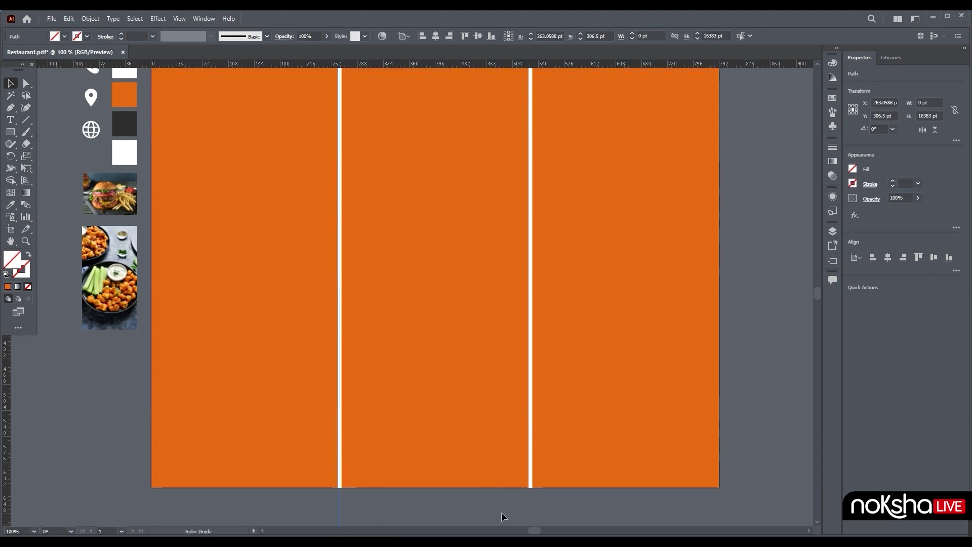
pyautogui.click(530, 502)
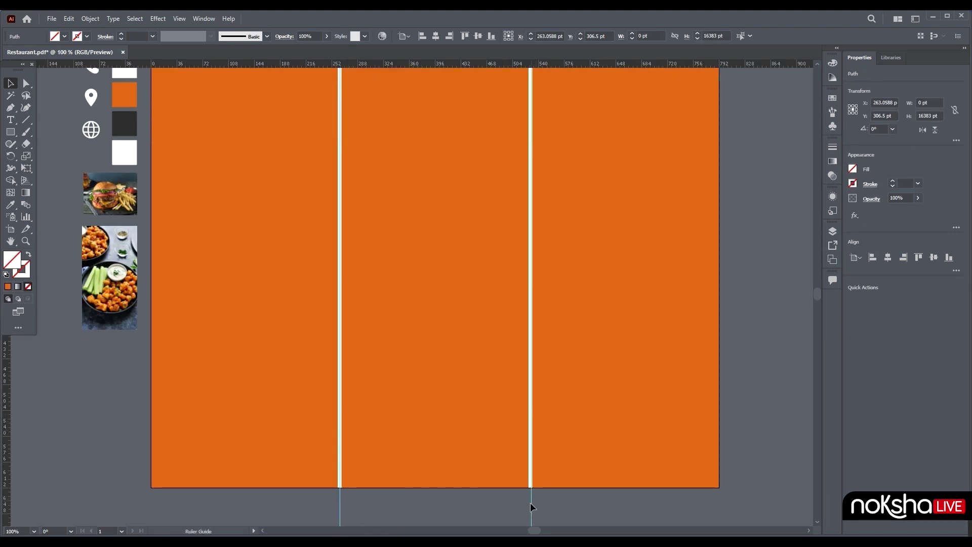
# Delete the right and left orange rectangles, keeping only the middle panel.
pyautogui.click(719, 451)
pyautogui.press('Delete')
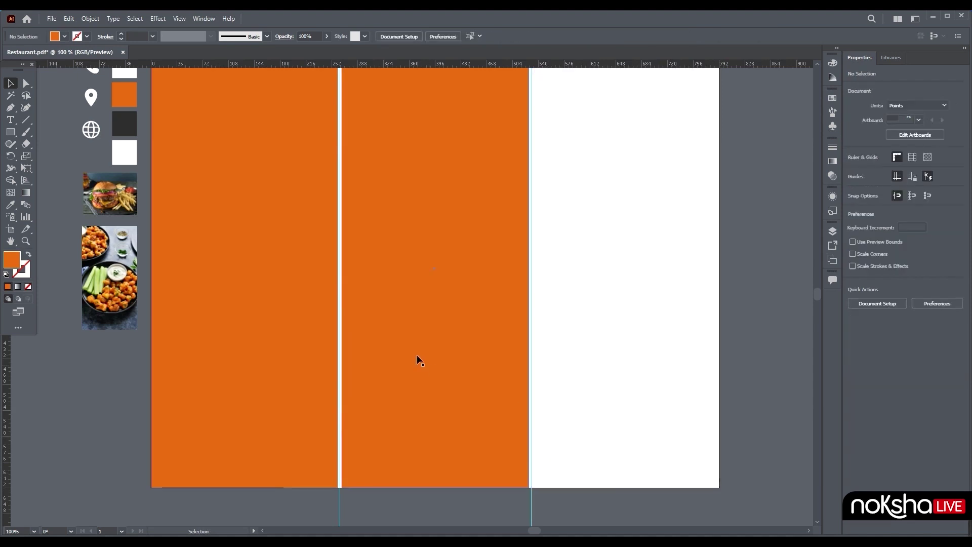
pyautogui.click(418, 361)
pyautogui.scroll(4, 417, 361)
pyautogui.click(278, 355)
pyautogui.press('Delete')
pyautogui.scroll(-2, 450, 349)
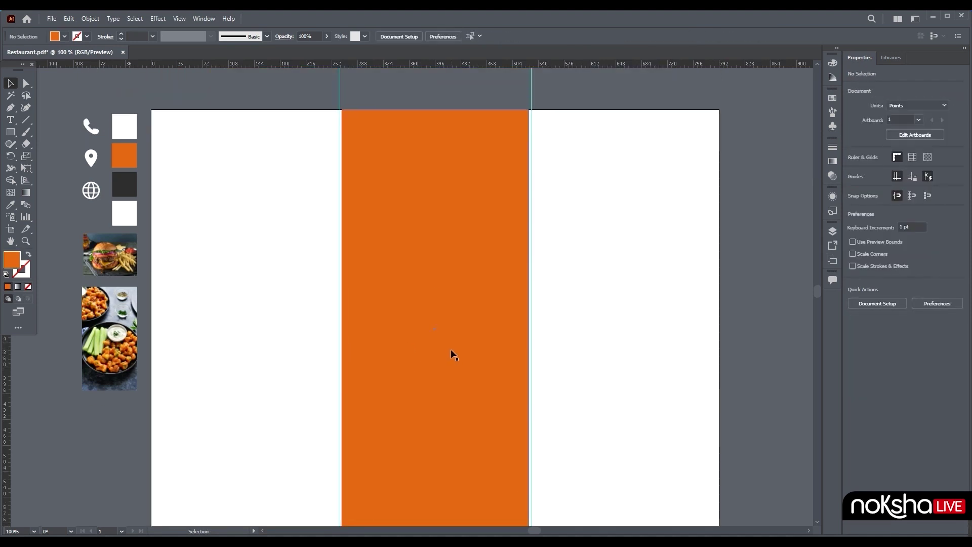
# Widen the middle orange rectangle on both sides so its edges meet the two vertical guides.
pyautogui.keyDown('alt'); pyautogui.scroll(-1, 451, 349); pyautogui.keyUp('alt')
pyautogui.scroll(-1, 610, 348)
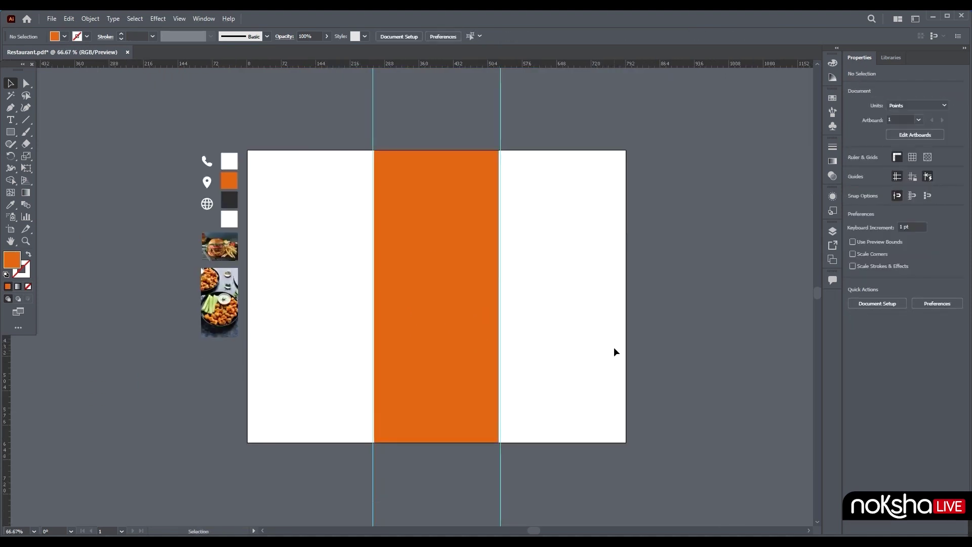
pyautogui.click(480, 319)
pyautogui.moveTo(500, 299); pyautogui.dragTo(506, 300)
pyautogui.moveTo(375, 296); pyautogui.dragTo(374, 297)
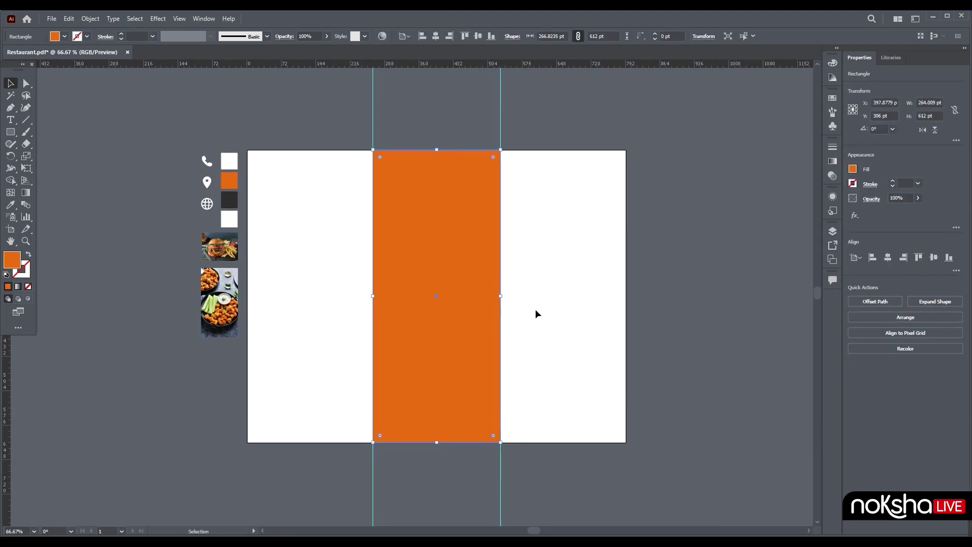
pyautogui.click(536, 311)
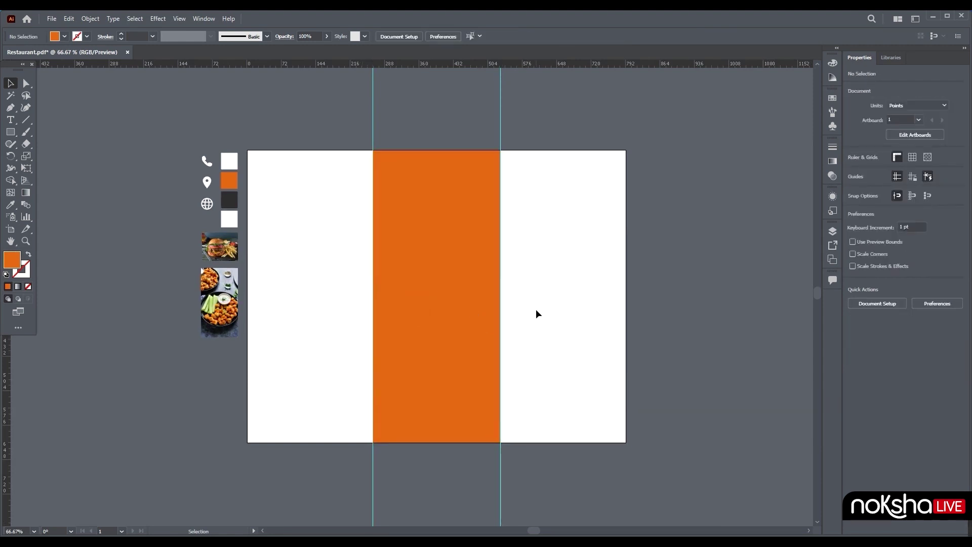
# Draw a closed Pen shape about 380 by 149 pt covering the artboard's upper-right corner, with a curved lower-left edge.
pyautogui.click(12, 113)
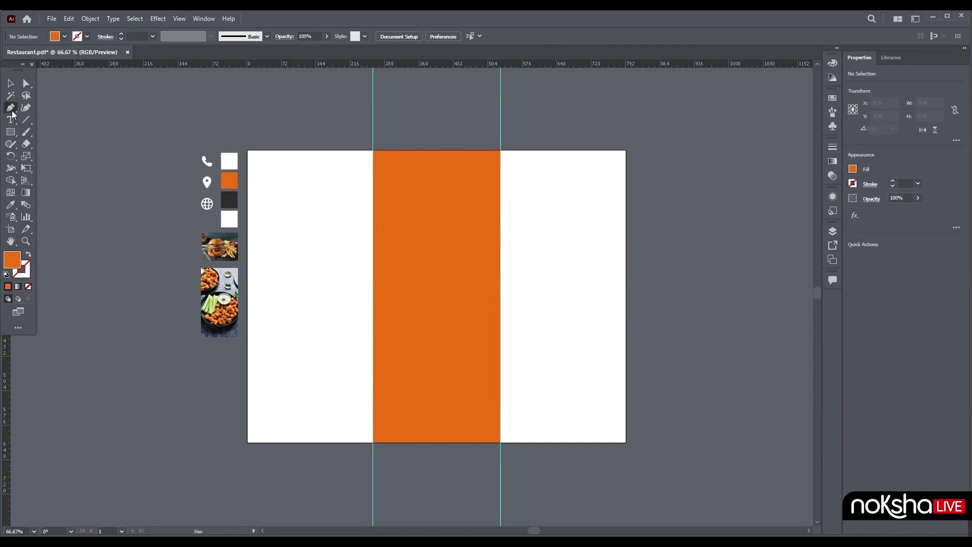
pyautogui.click(445, 150)
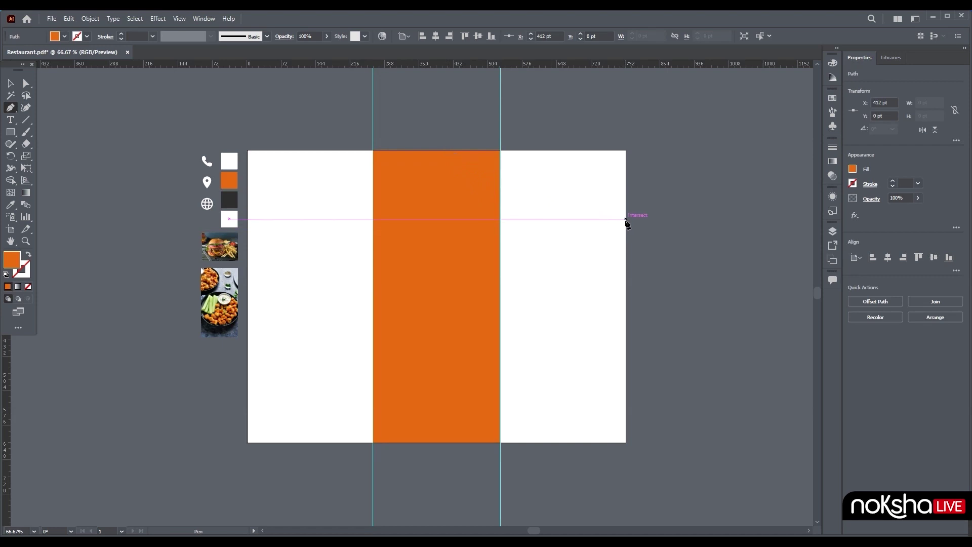
pyautogui.moveTo(627, 219); pyautogui.dragTo(784, 203)
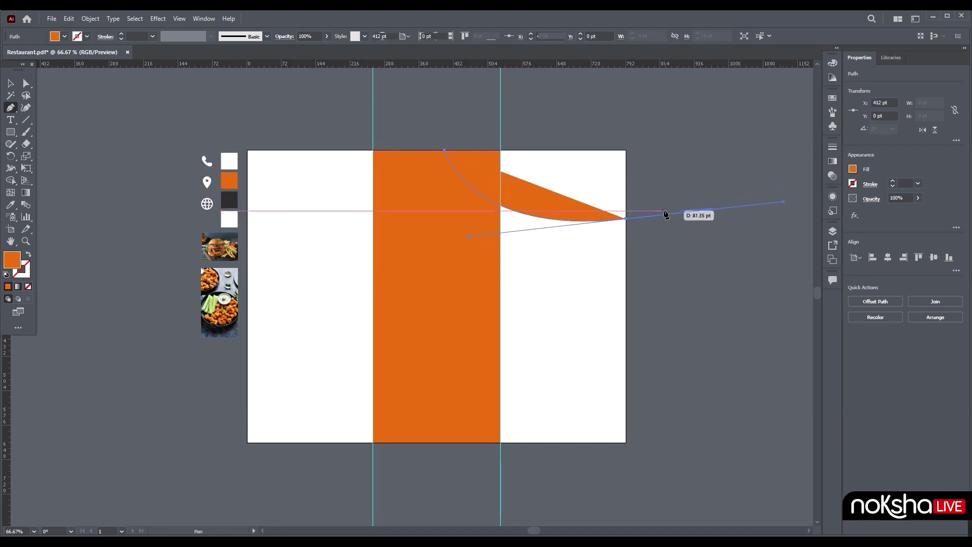
pyautogui.click(626, 219)
pyautogui.click(626, 151)
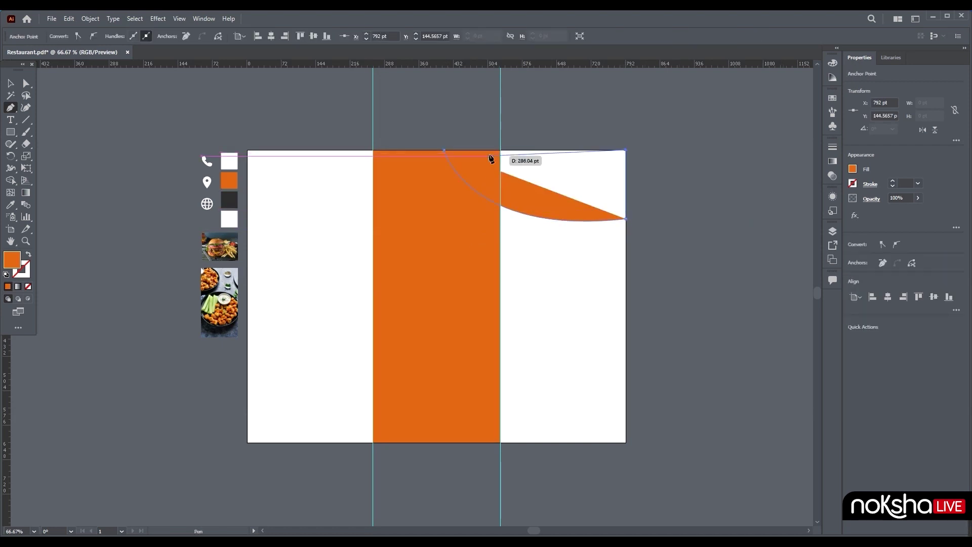
pyautogui.click(445, 150)
# Fill the upper-right corner shape with the dark grey sampled from the colour swatches beside the artboard.
pyautogui.click(4, 84)
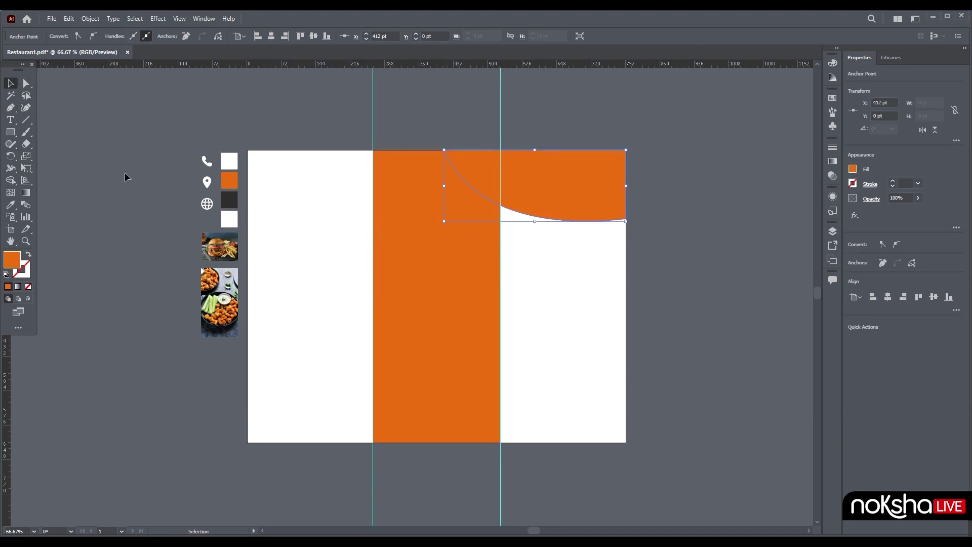
pyautogui.press('i')
pyautogui.click(223, 199)
pyautogui.click(10, 84)
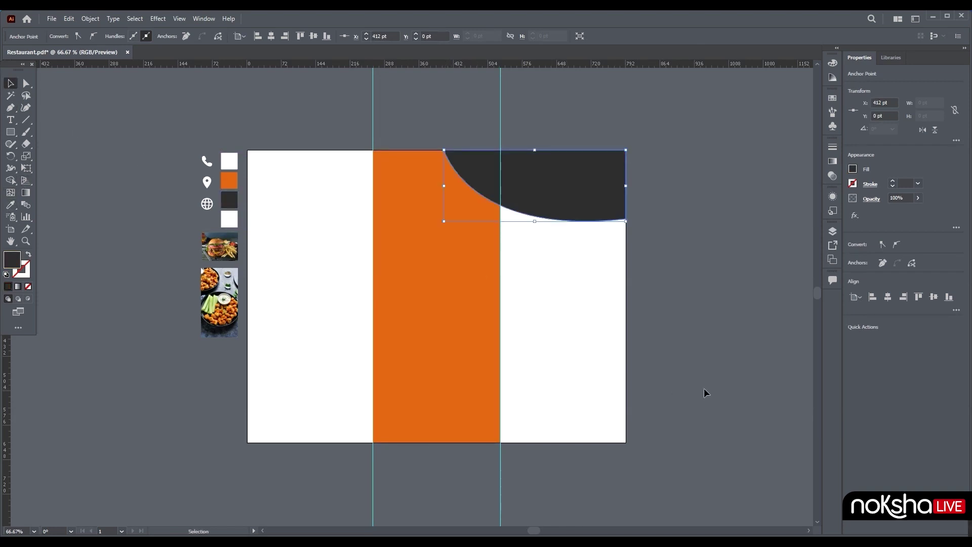
pyautogui.click(705, 393)
# Draw a matching closed dark grey Pen shape in the artboard's lower-left corner, curving from the left edge to the bottom edge.
pyautogui.click(10, 107)
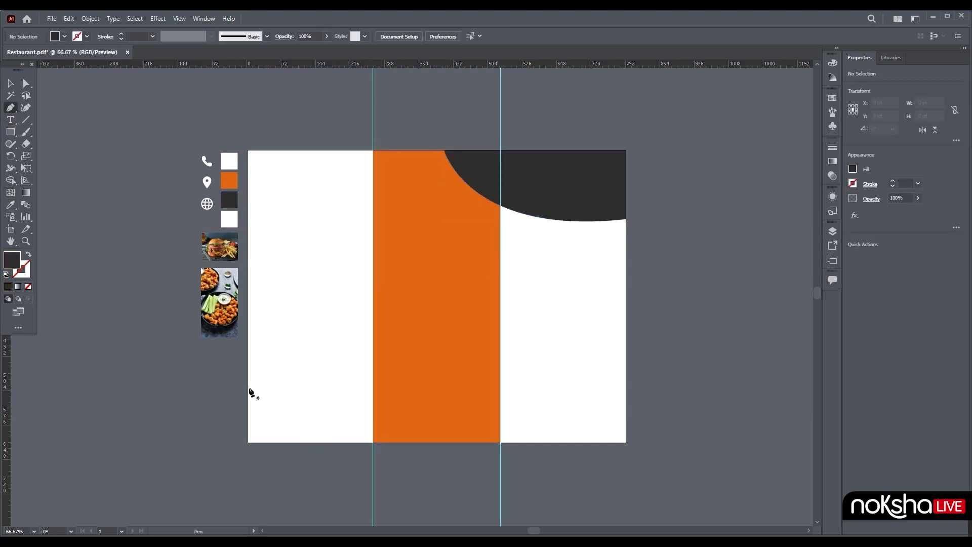
pyautogui.click(250, 388)
pyautogui.moveTo(416, 445); pyautogui.dragTo(476, 474)
pyautogui.click(414, 397)
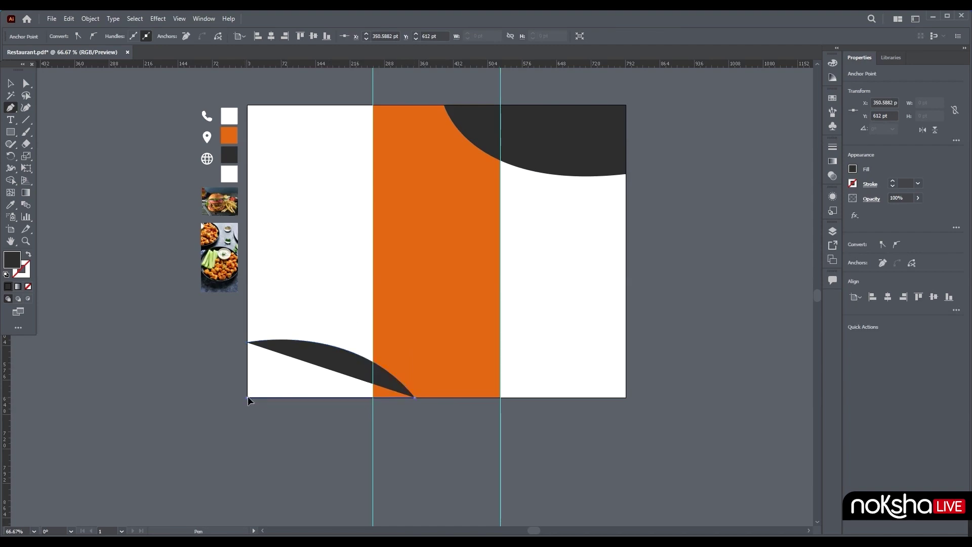
pyautogui.click(247, 397)
pyautogui.click(247, 342)
pyautogui.click(9, 84)
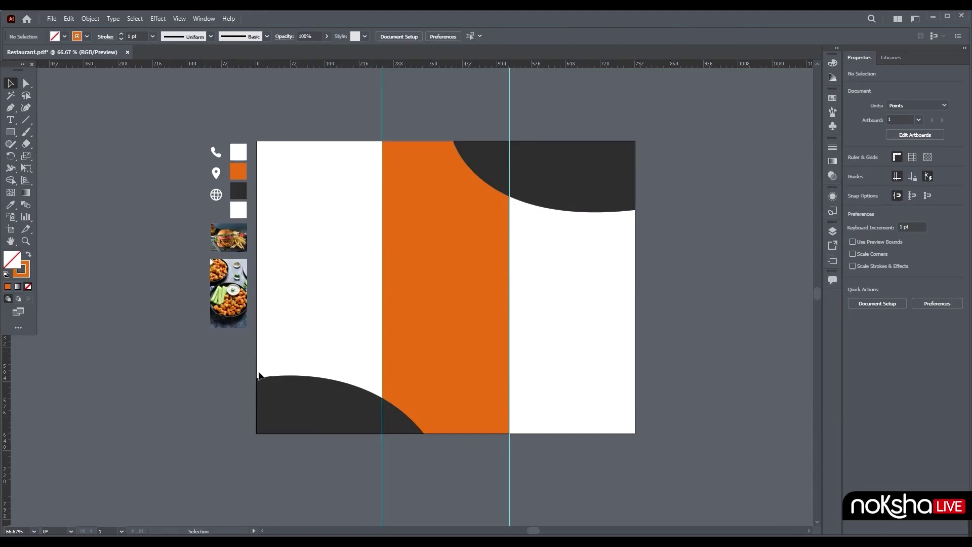
# Make both dark corner shapes taller, stretching the lower-left one upward and the upper-right one downward.
pyautogui.click(260, 378)
pyautogui.moveTo(339, 376); pyautogui.dragTo(339, 355)
pyautogui.click(578, 184)
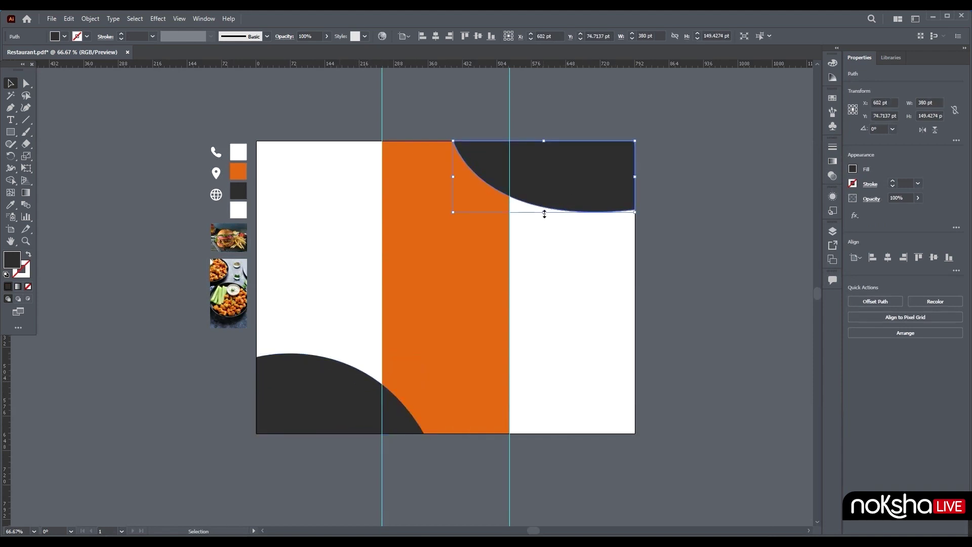
pyautogui.moveTo(544, 212); pyautogui.dragTo(543, 226)
pyautogui.click(639, 287)
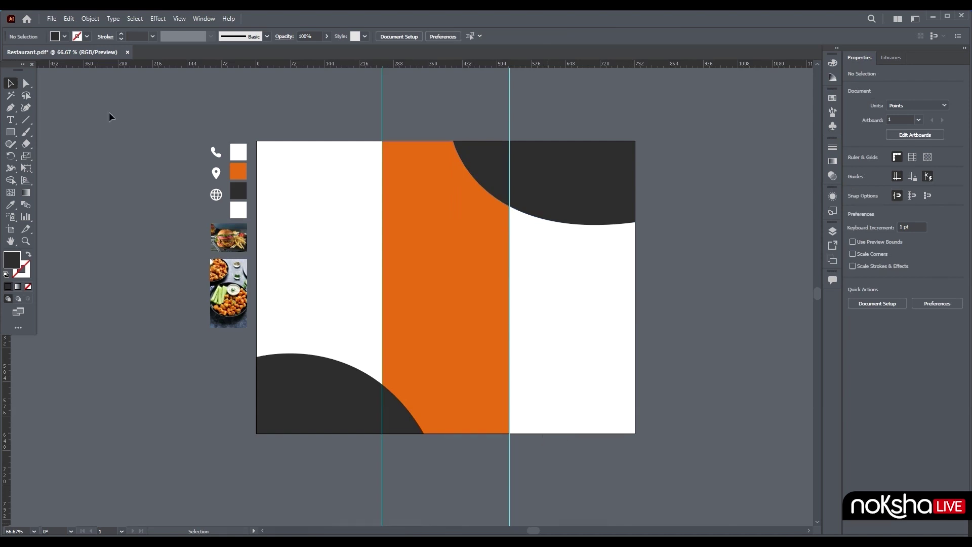
# Draw an open Pen curve across the upper-right dark shape's edge and give it a 1 pt orange stroke with no fill.
pyautogui.click(472, 140)
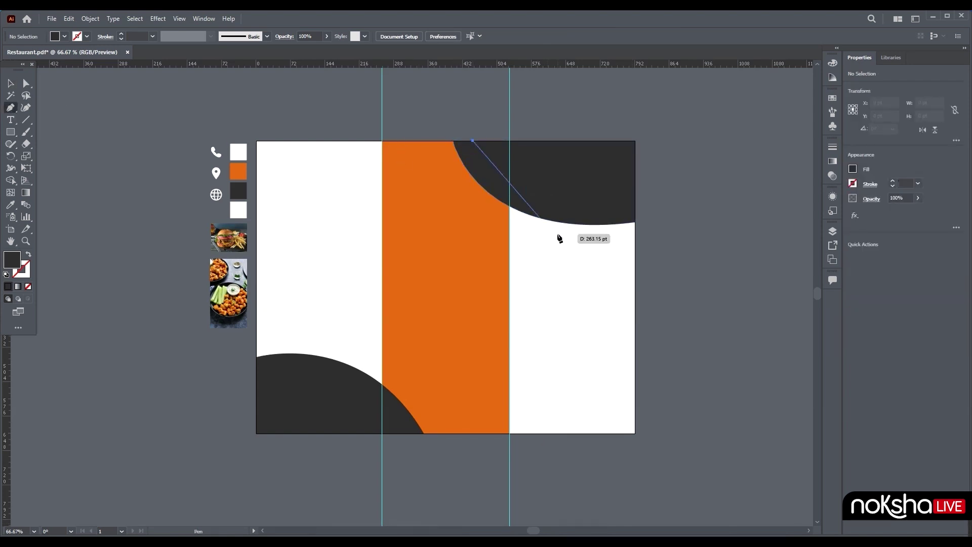
pyautogui.moveTo(635, 237); pyautogui.dragTo(779, 234)
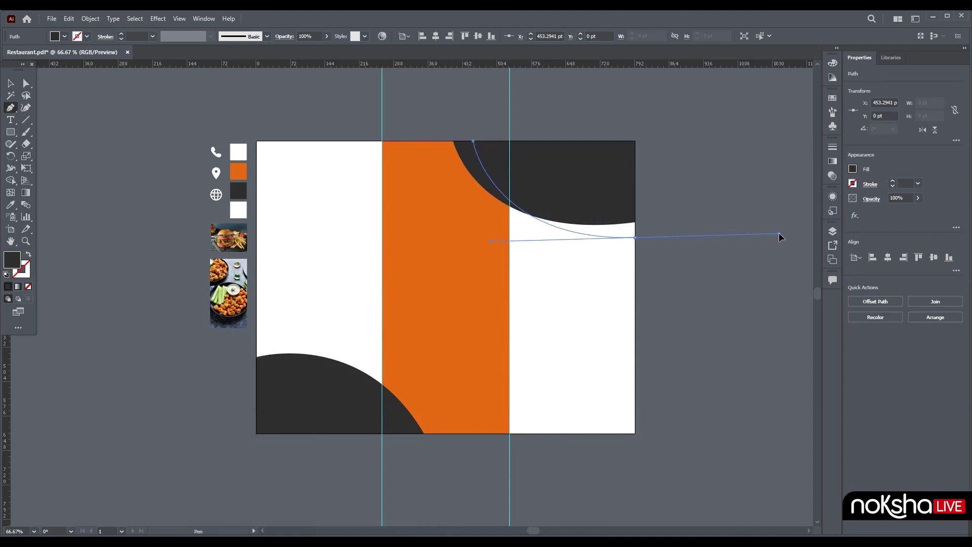
pyautogui.click(635, 238)
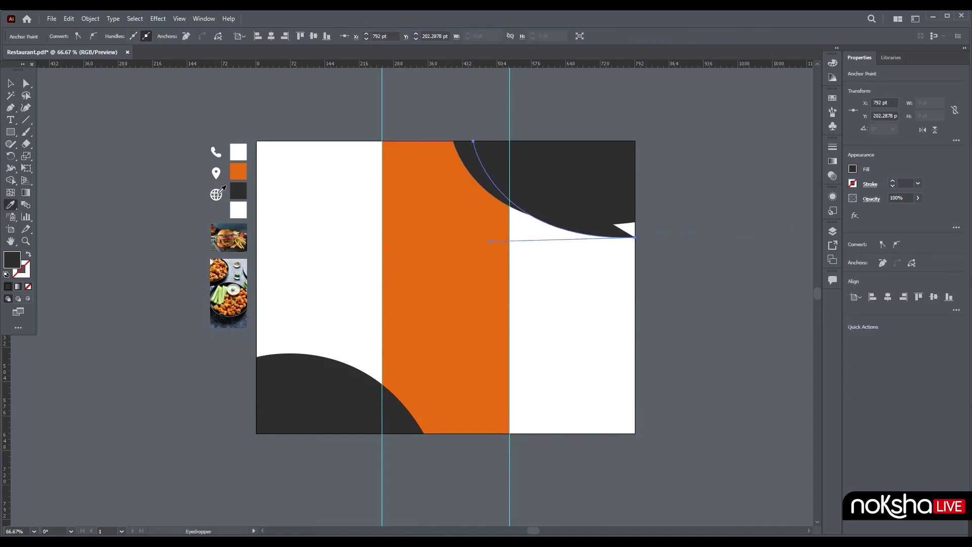
pyautogui.click(242, 170)
pyautogui.click(28, 254)
pyautogui.press('v')
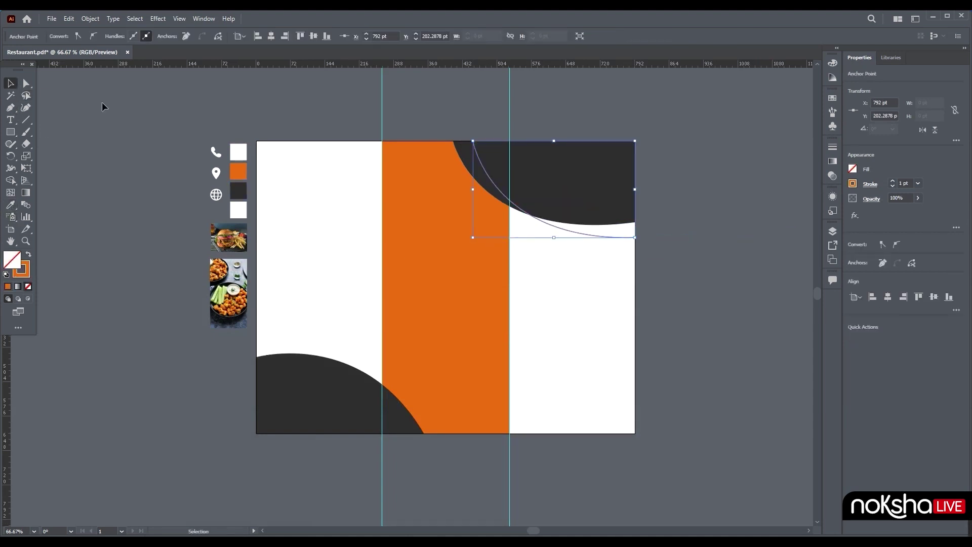
pyautogui.click(134, 207)
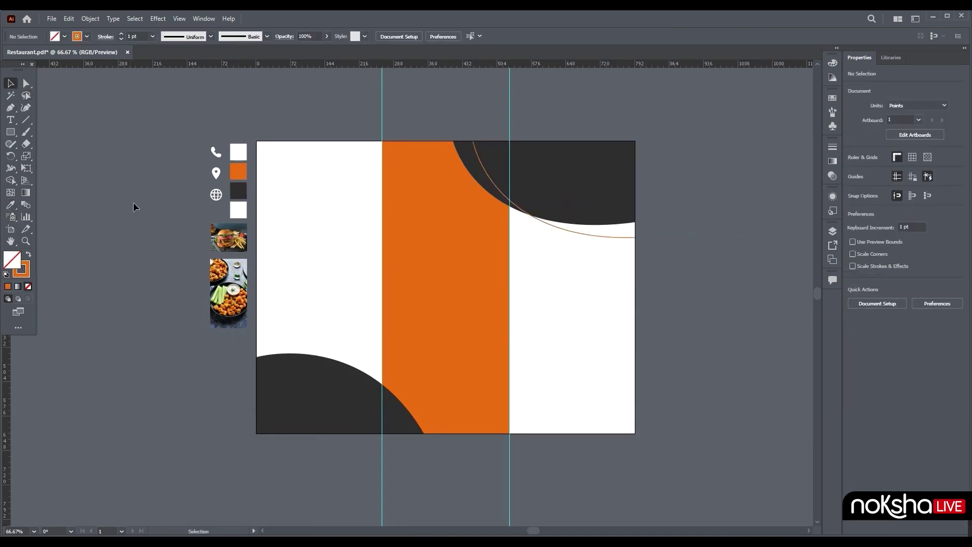
# Draw a matching 1 pt orange curve from the artboard's left edge across the lower-left dark shape to the bottom edge.
pyautogui.click(256, 370)
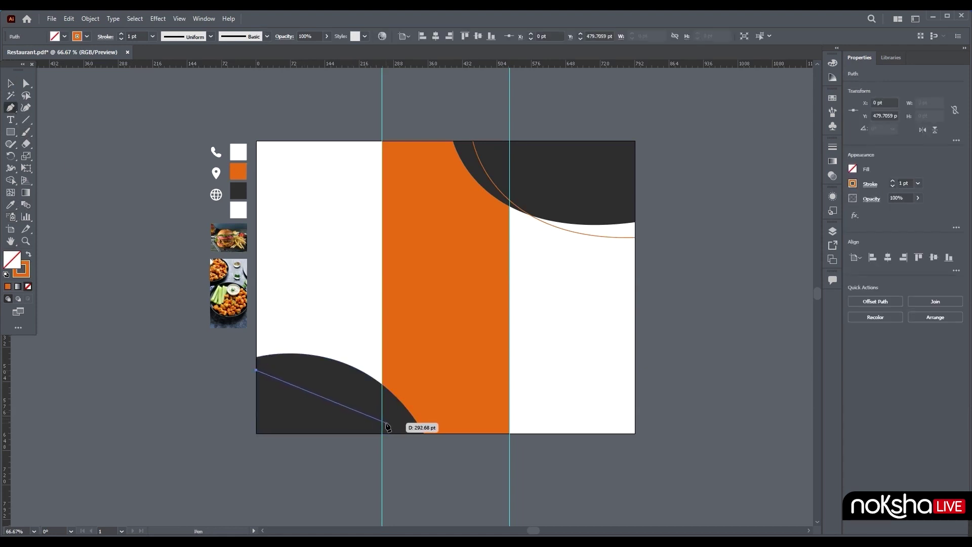
pyautogui.hotkey('ctrl', 'z')
pyautogui.click(257, 339)
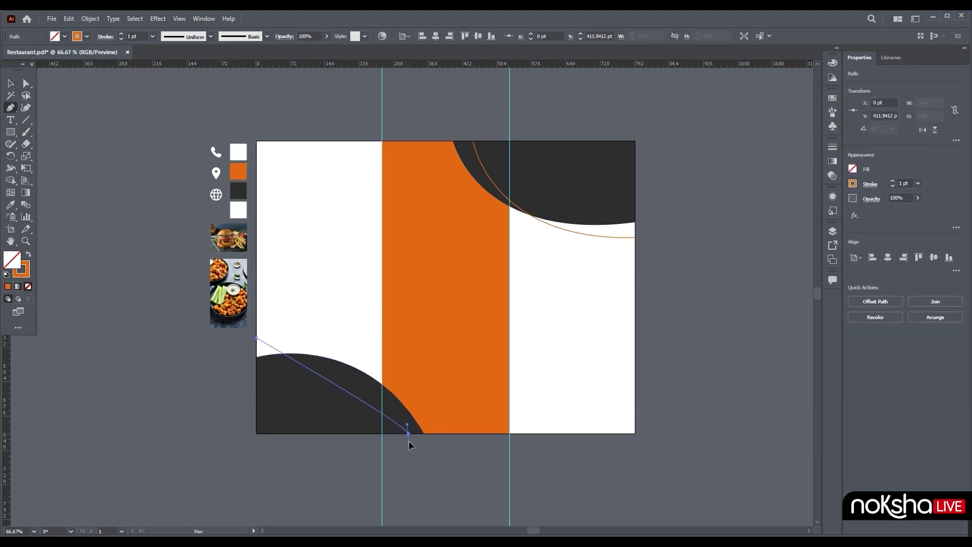
pyautogui.moveTo(409, 434); pyautogui.dragTo(435, 494)
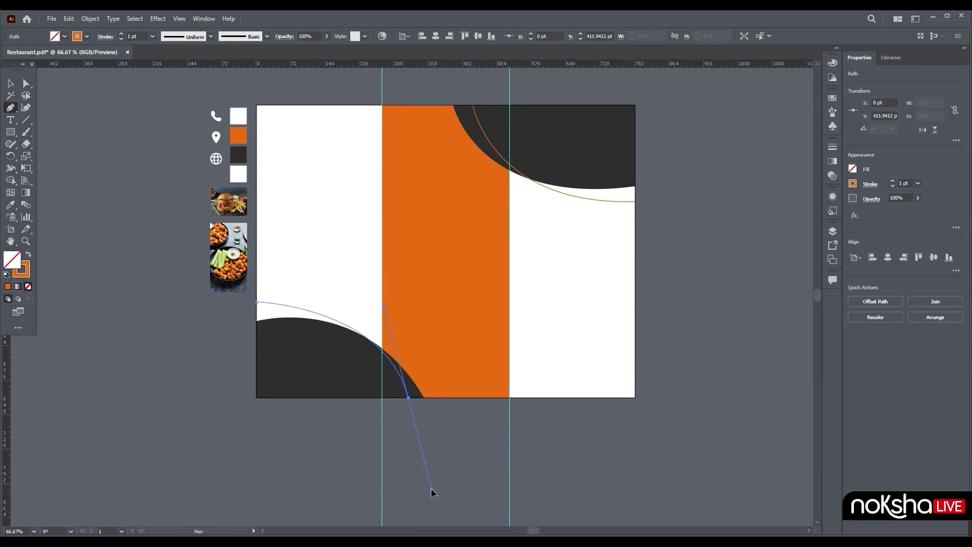
pyautogui.click(408, 398)
pyautogui.click(10, 84)
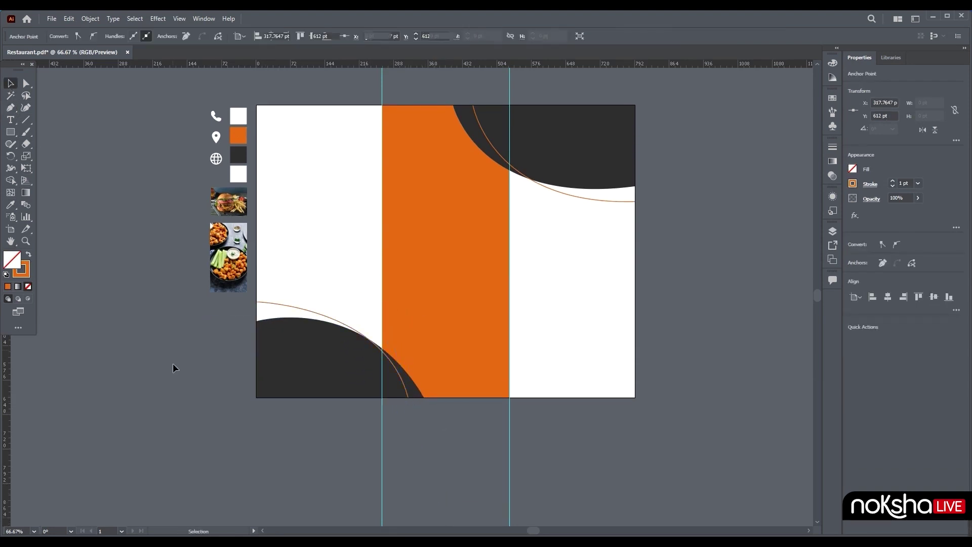
pyautogui.click(173, 365)
# Move the tall food photo into the right panel and enlarge it to about 262 by 495 pt, aligned to the artboard's bottom edge.
pyautogui.scroll(2, 265, 347)
pyautogui.scroll(1, 440, 393)
pyautogui.moveTo(425, 328); pyautogui.dragTo(428, 355)
pyautogui.moveTo(121, 316); pyautogui.dragTo(572, 226)
pyautogui.moveTo(595, 269); pyautogui.dragTo(729, 474)
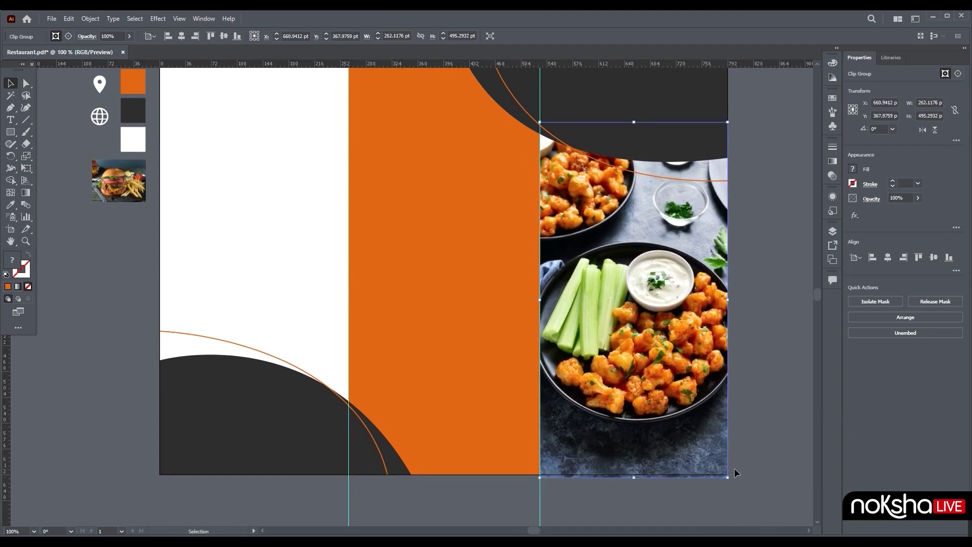
pyautogui.press('Down')
pyautogui.scroll(-1, 744, 415)
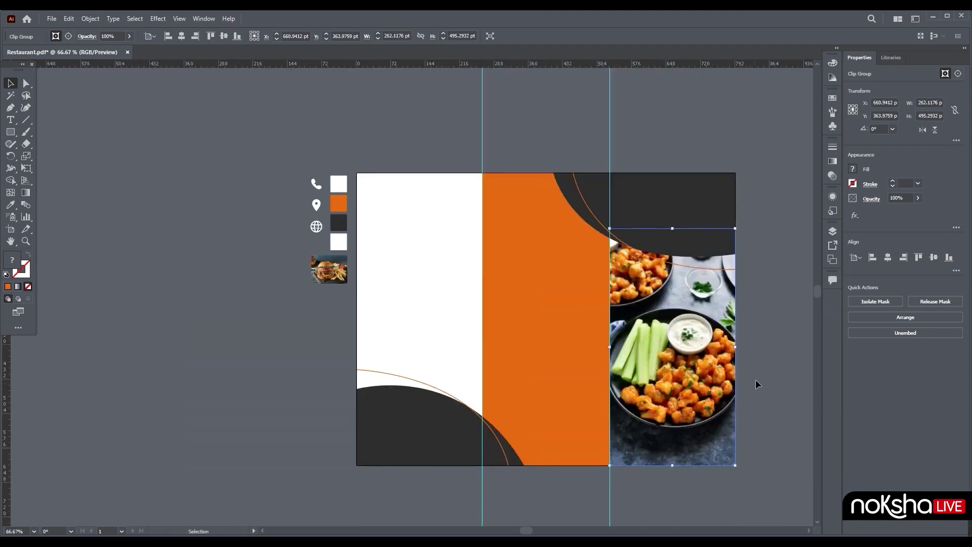
pyautogui.moveTo(756, 379); pyautogui.dragTo(642, 334)
pyautogui.click(663, 381)
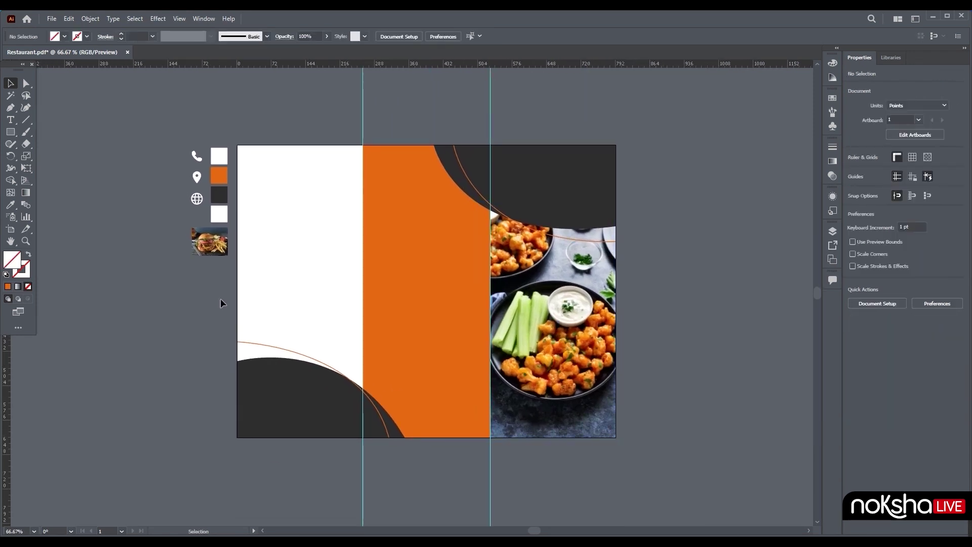
# Draw an orange circle about 165 pt in diameter over the lower-left dark shape and move it slightly upward.
pyautogui.moveTo(12, 131); pyautogui.dragTo(50, 156)
pyautogui.moveTo(304, 372); pyautogui.dragTo(344, 410)
pyautogui.click(8, 286)
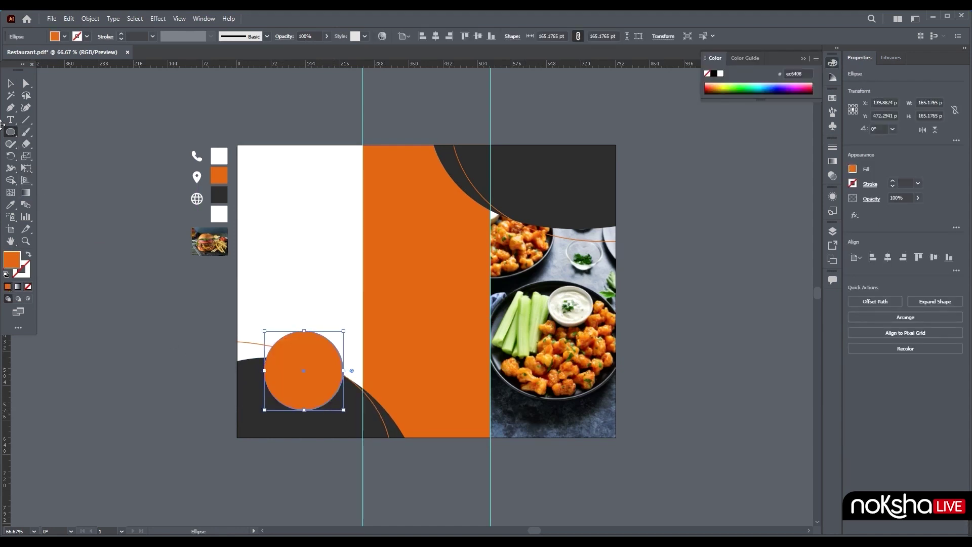
pyautogui.click(10, 83)
pyautogui.moveTo(307, 368); pyautogui.dragTo(306, 361)
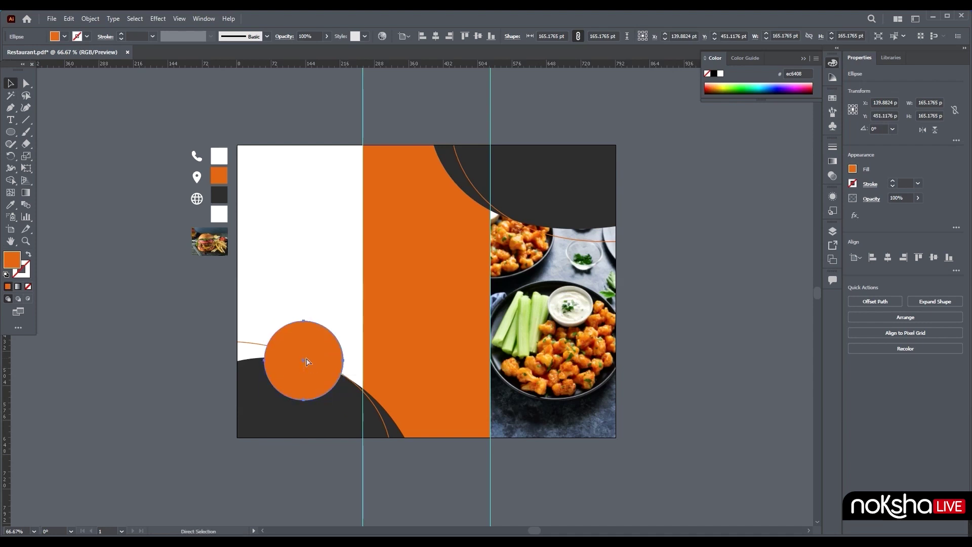
# Add a concentric circle of about 135.5 pt inside the orange circle and combine both into a compound-path ring.
pyautogui.moveTo(344, 322); pyautogui.dragTo(339, 329)
pyautogui.keyDown('shift'); pyautogui.click(312, 339); pyautogui.keyUp('shift')
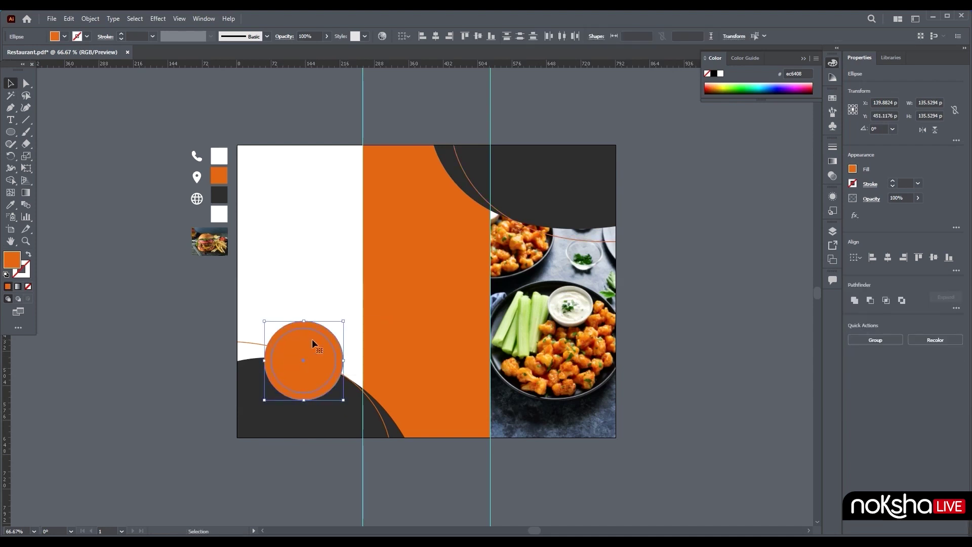
pyautogui.hotkey('ctrl', '8')
pyautogui.click(295, 267)
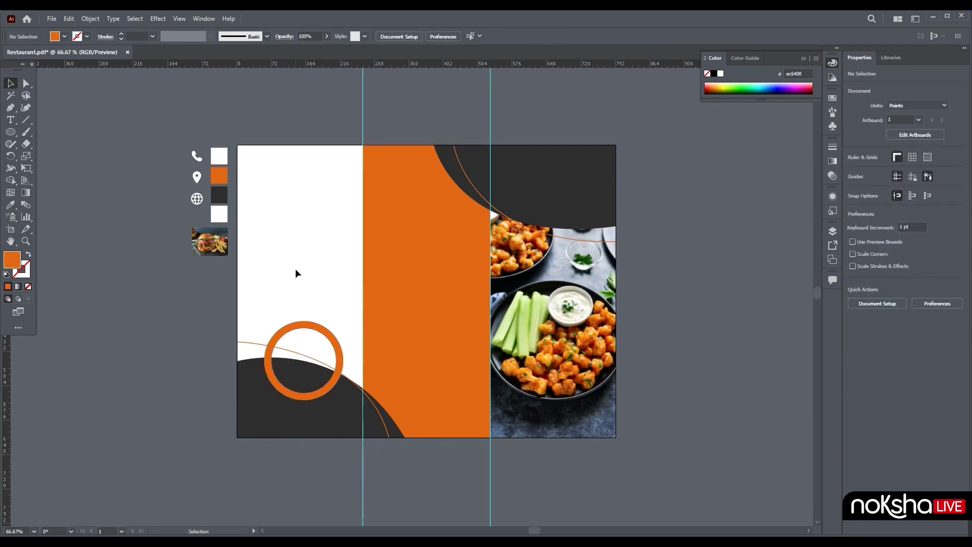
# Move the burger photo onto the canvas over the orange ring and arrange the ring in front of the photo.
pyautogui.moveTo(210, 241); pyautogui.dragTo(342, 325)
pyautogui.moveTo(325, 293); pyautogui.dragTo(327, 324)
pyautogui.rightClick(327, 323)
pyautogui.moveTo(381, 447)
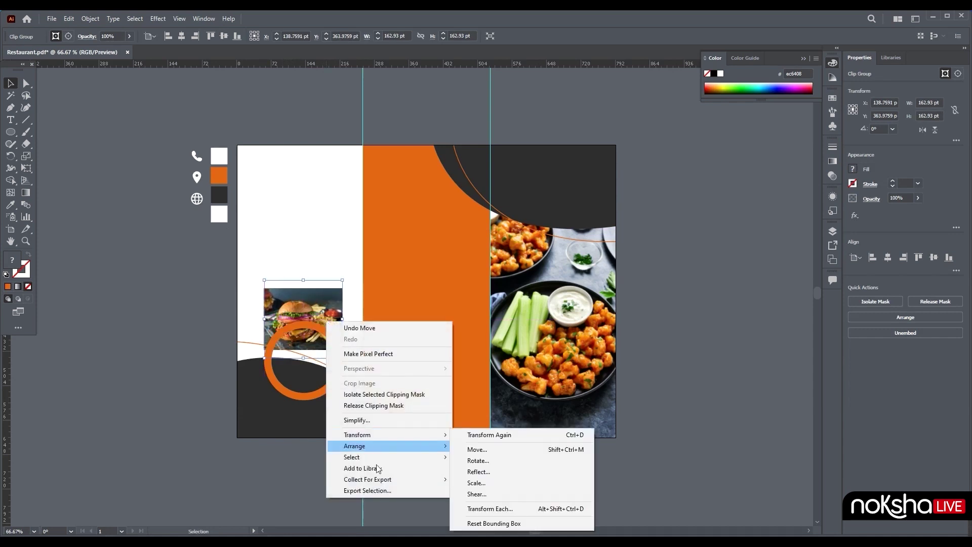
pyautogui.click(528, 451)
pyautogui.click(319, 391)
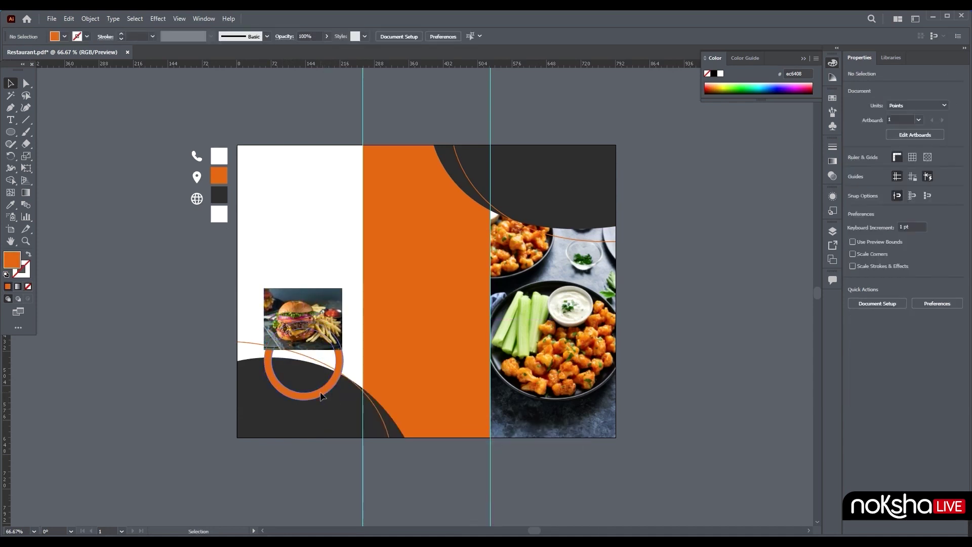
pyautogui.rightClick(321, 392)
pyautogui.moveTo(379, 340)
pyautogui.click(459, 341)
# Move the burger photo behind the ring, enlarge it to about 184 pt and position it to fill the ring's opening.
pyautogui.keyDown('shift'); pyautogui.click(294, 304); pyautogui.keyUp('shift')
pyautogui.hotkey('ctrl', '7')
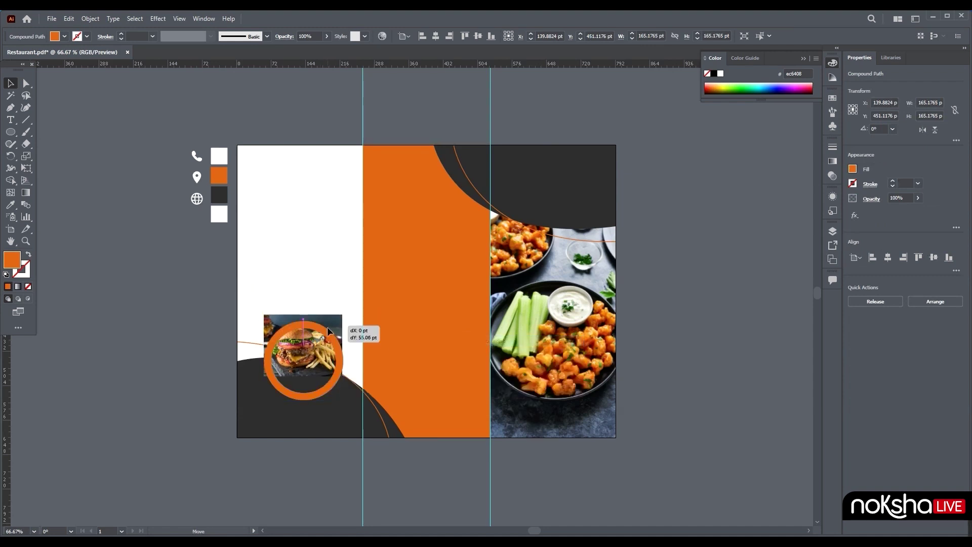
pyautogui.moveTo(344, 393); pyautogui.dragTo(356, 401)
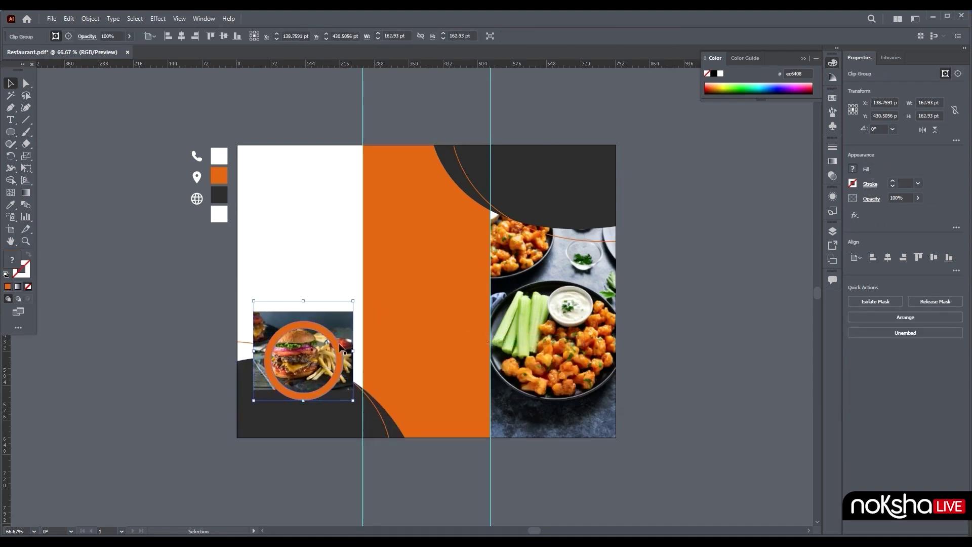
pyautogui.moveTo(338, 327); pyautogui.dragTo(350, 314)
pyautogui.moveTo(351, 405); pyautogui.dragTo(347, 393)
pyautogui.click(152, 304)
# Draw a circle about 154.5 pt in diameter centred on the ring and use it as a clipping mask for the burger photo.
pyautogui.click(11, 133)
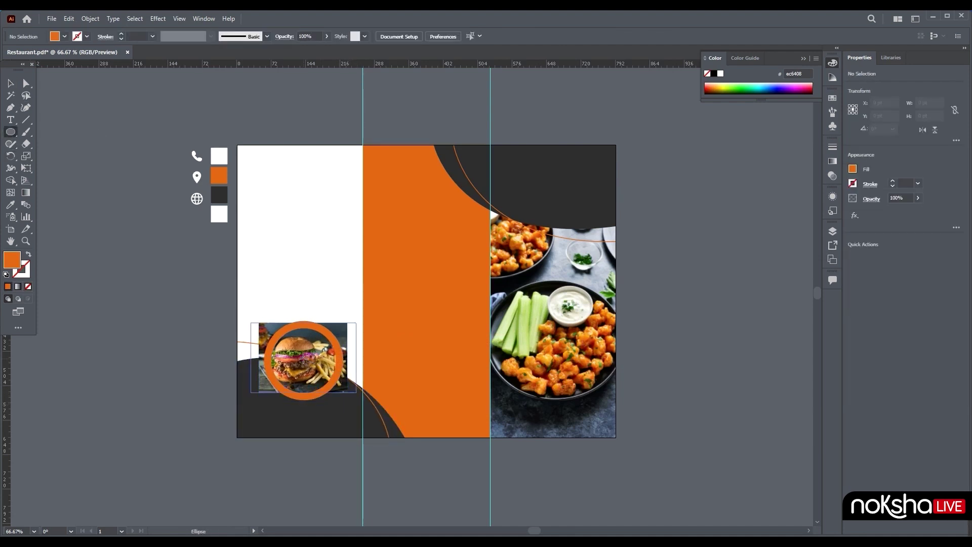
pyautogui.moveTo(304, 359); pyautogui.dragTo(337, 398)
pyautogui.press('v')
pyautogui.moveTo(287, 243); pyautogui.dragTo(348, 332)
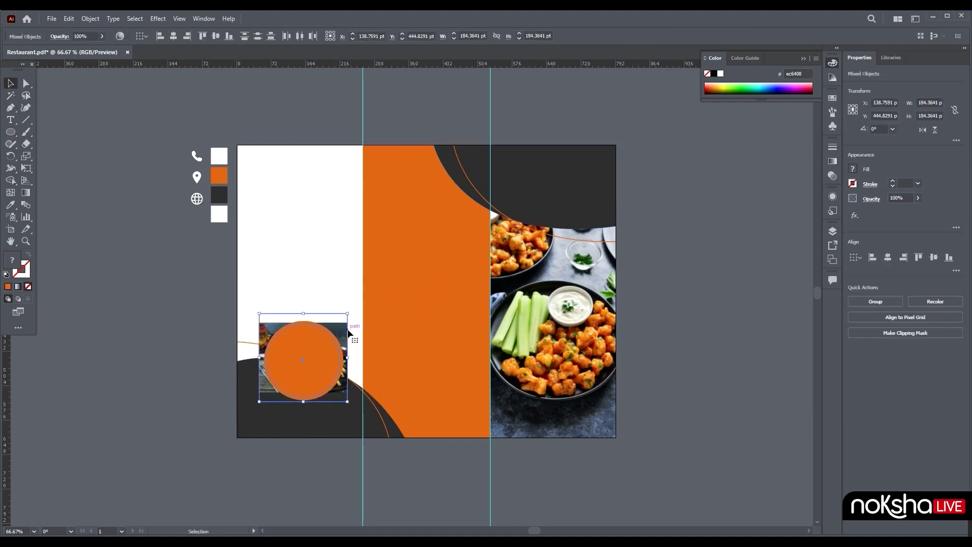
pyautogui.hotkey('ctrl', '7')
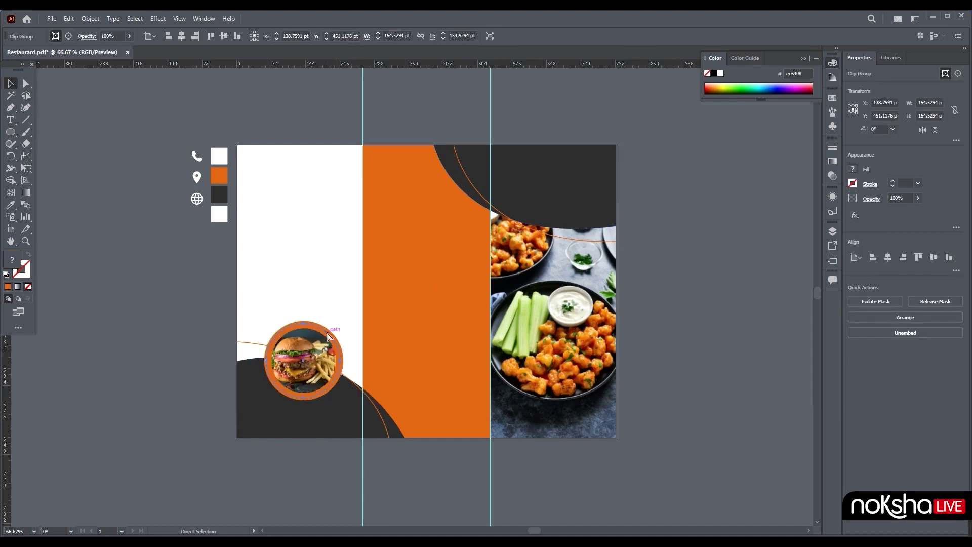
pyautogui.click(159, 339)
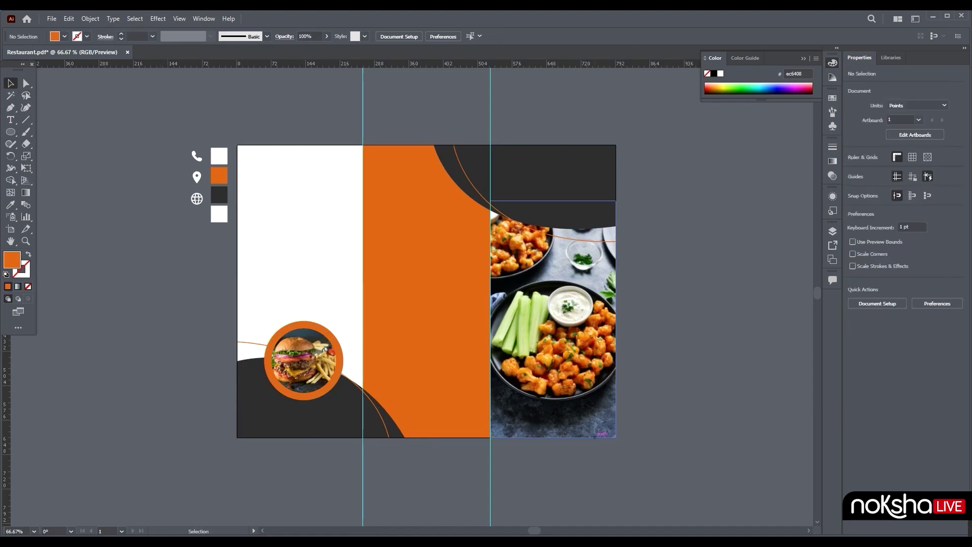
# Copy "Fast food" from the Notepad text file and place it as text on the upper-right dark shape.
pyautogui.hotkey('alt', 'Tab')
pyautogui.moveTo(57, 45); pyautogui.dragTo(33, 45)
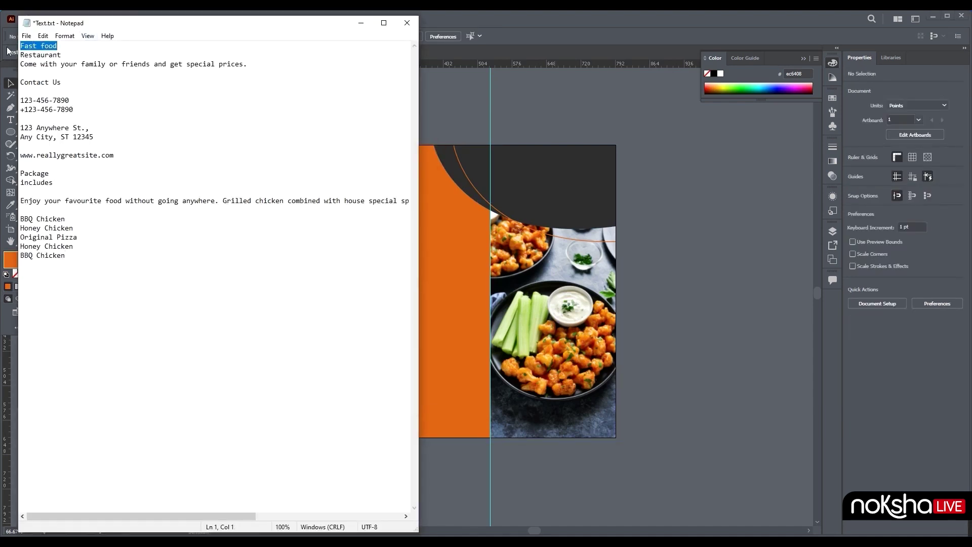
pyautogui.click(362, 23)
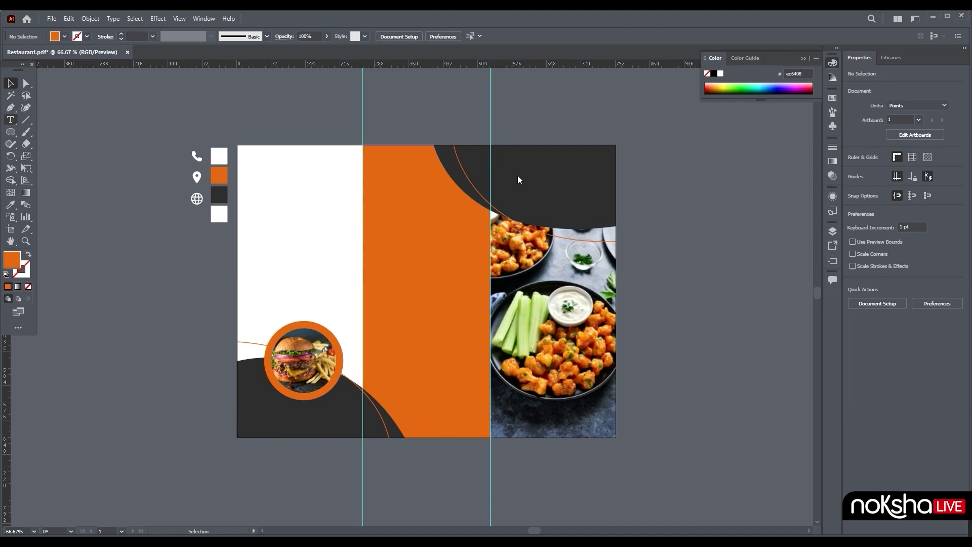
pyautogui.click(538, 171)
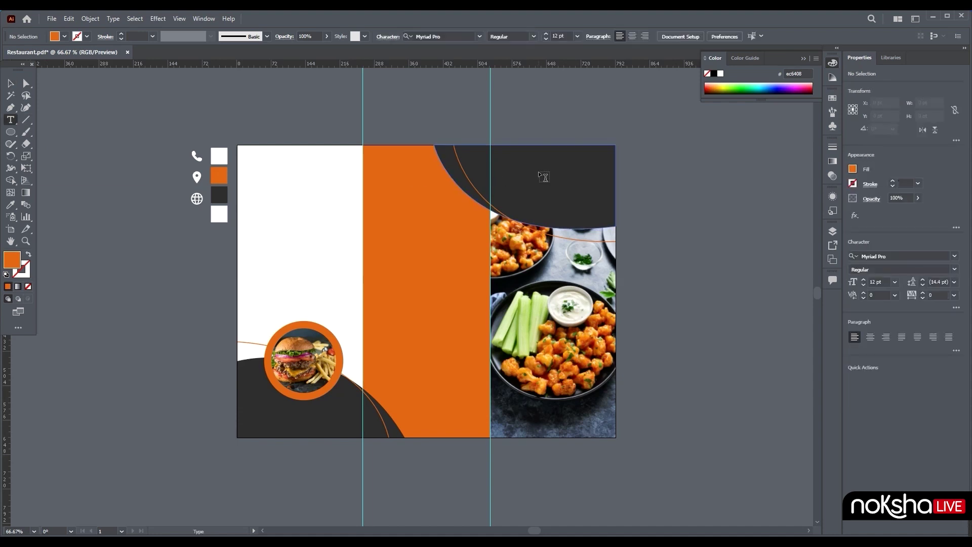
pyautogui.write('Fast food')
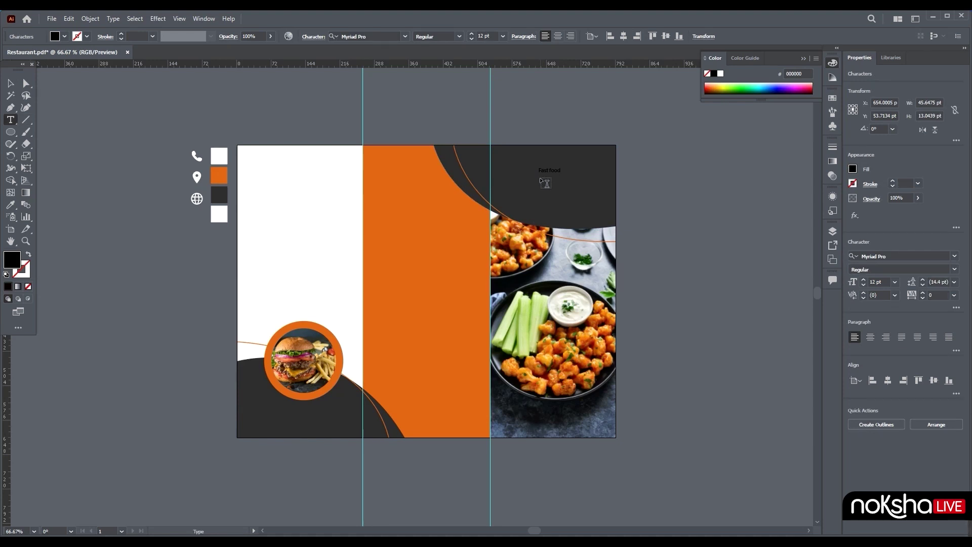
# Enlarge the "Fast food" text to about 45.9 pt and set its font to Norwester.
pyautogui.click(11, 83)
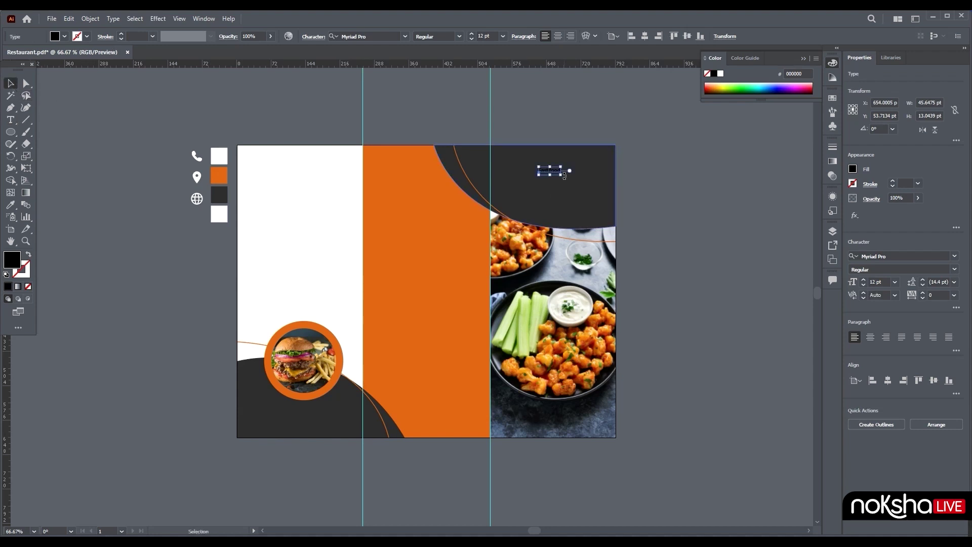
pyautogui.moveTo(563, 173)
pyautogui.mouseDown()
pyautogui.moveTo(596, 193)
pyautogui.moveTo(593, 182)
pyautogui.moveTo(571, 185)
pyautogui.mouseUp()
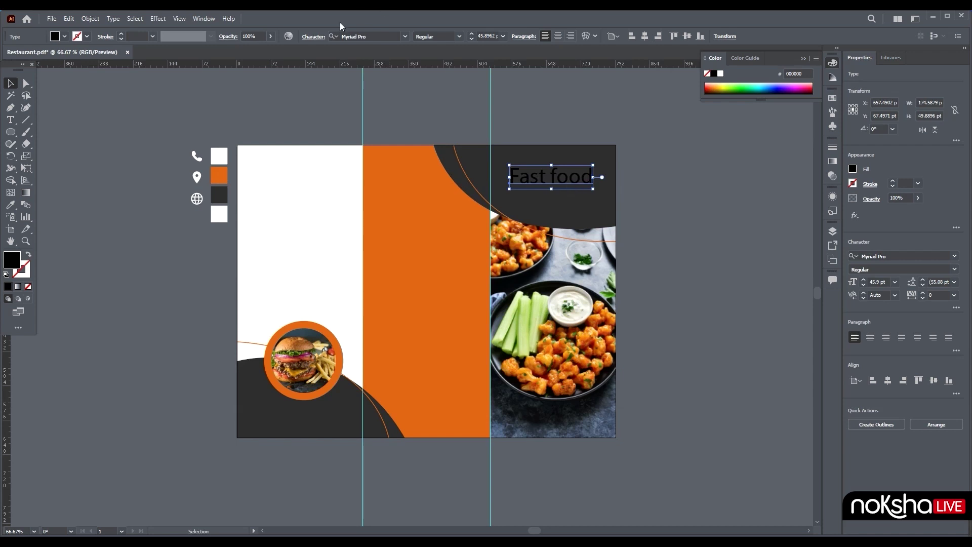
pyautogui.click(379, 37)
pyautogui.write('nor')
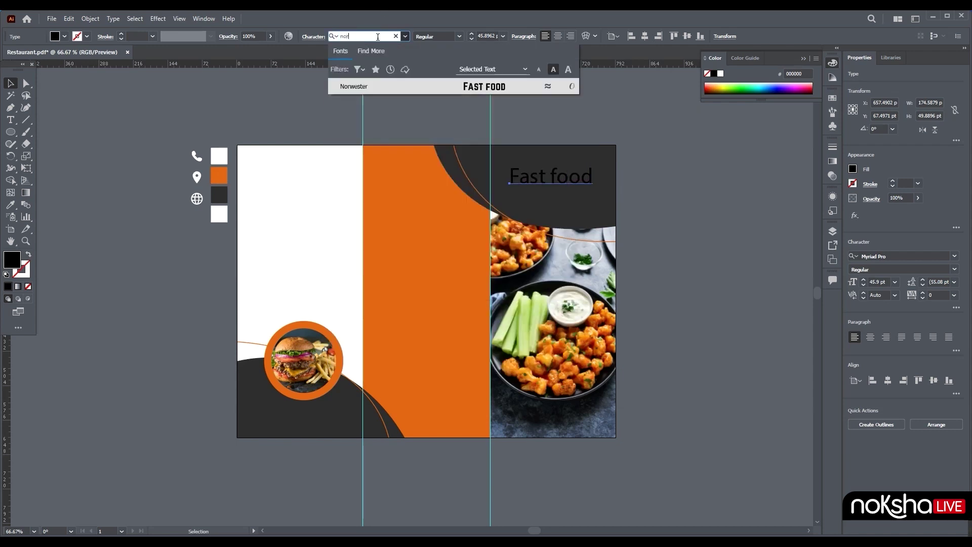
pyautogui.click(411, 91)
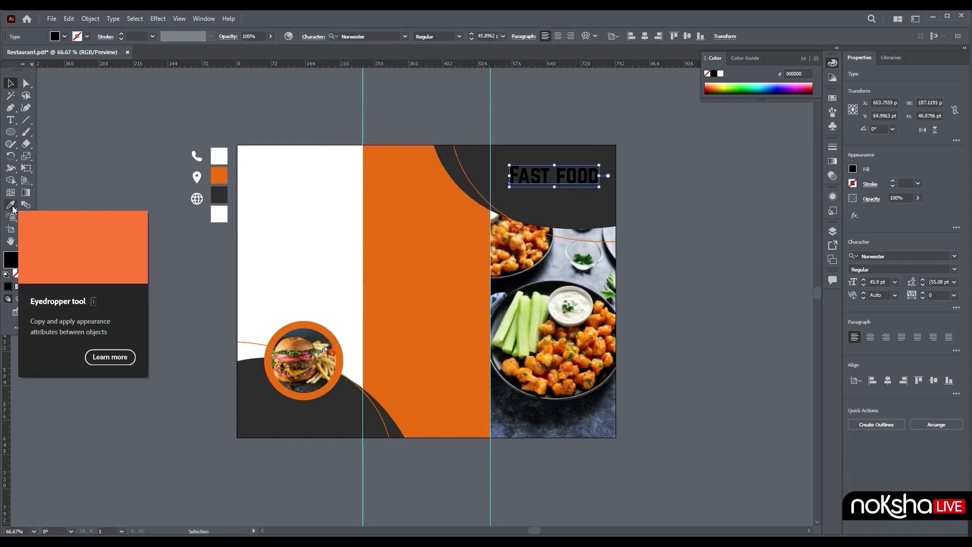
# Colour the "Fast food" heading with the orange swatch and change its case to uppercase.
pyautogui.click(10, 206)
pyautogui.click(226, 175)
pyautogui.click(11, 84)
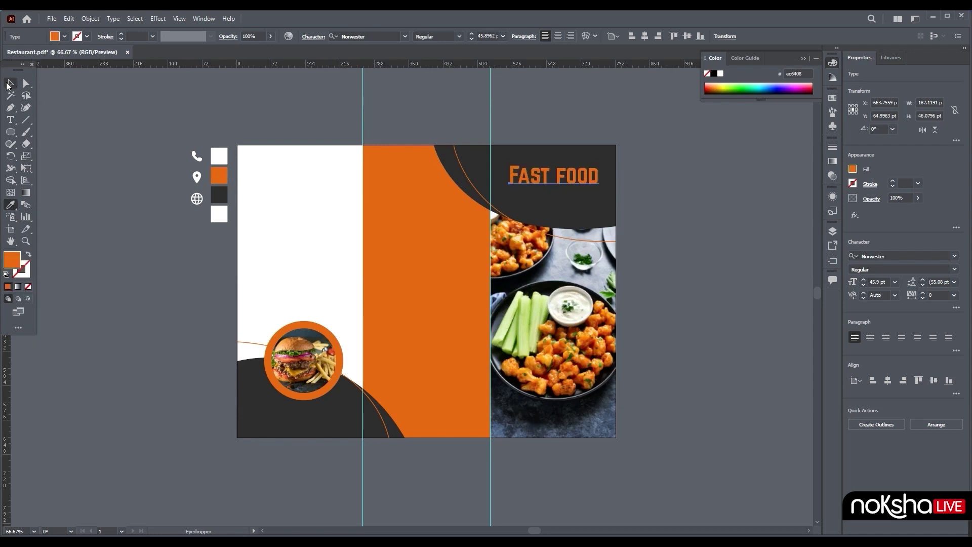
pyautogui.click(113, 18)
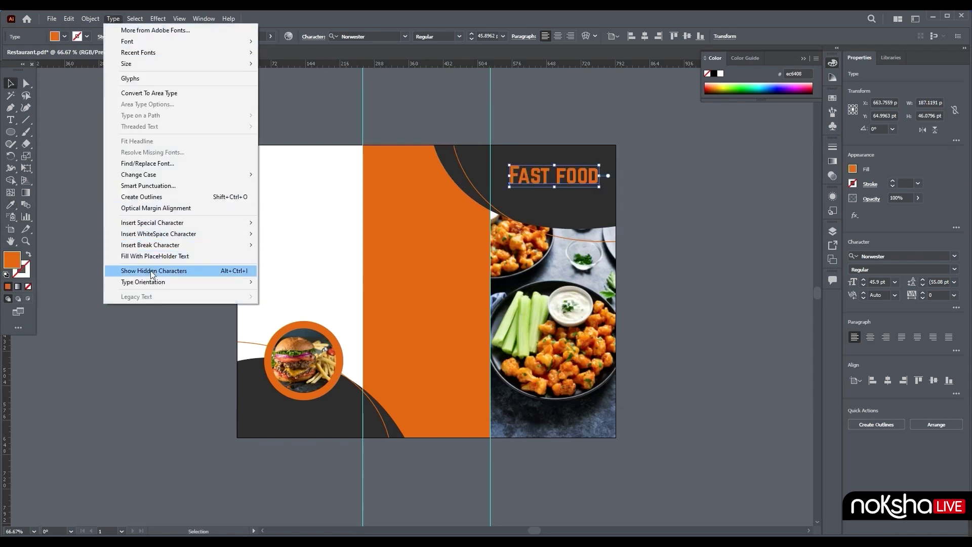
pyautogui.moveTo(203, 174)
pyautogui.click(284, 173)
pyautogui.click(187, 312)
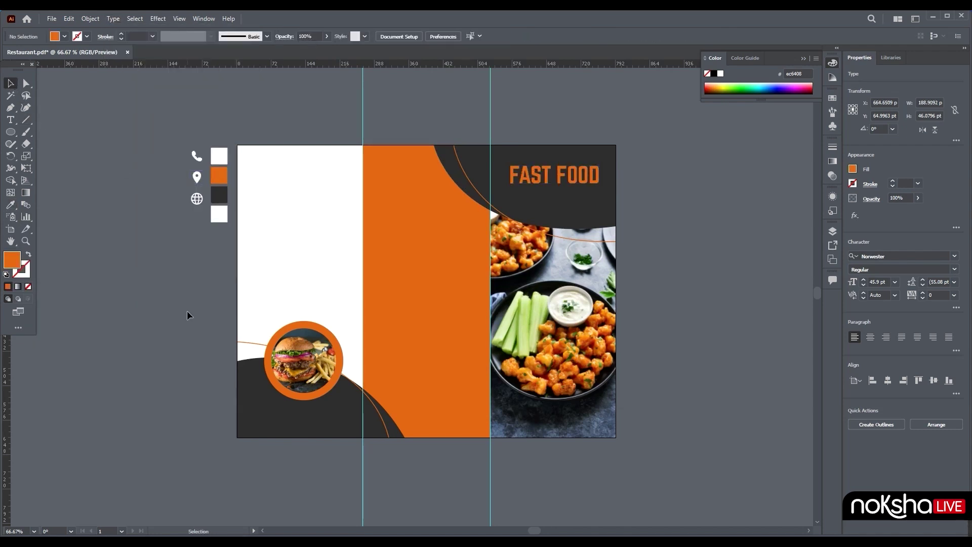
# Copy "Restaurant" from the Notepad text file, place it under the FAST FOOD heading and enlarge it to about 28.2 pt.
pyautogui.hotkey('alt', 'Tab')
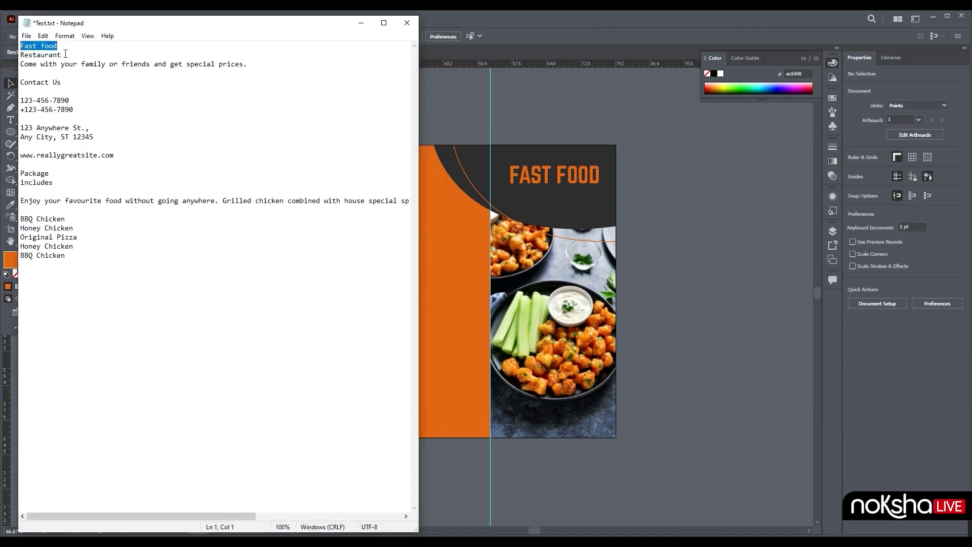
pyautogui.moveTo(65, 54); pyautogui.dragTo(2, 54)
pyautogui.hotkey('ctrl', 'c')
pyautogui.click(361, 23)
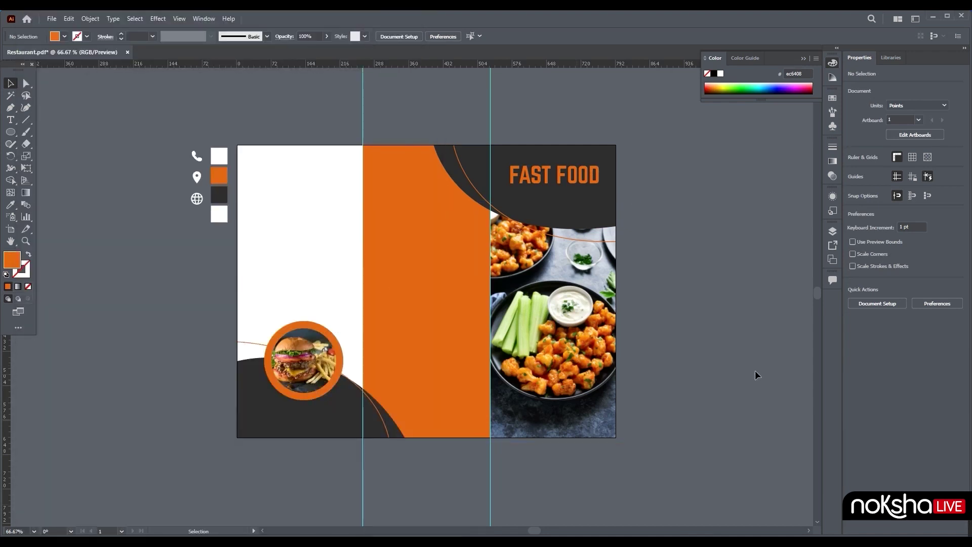
pyautogui.hotkey('ctrl', 'v')
pyautogui.moveTo(424, 300); pyautogui.dragTo(610, 203)
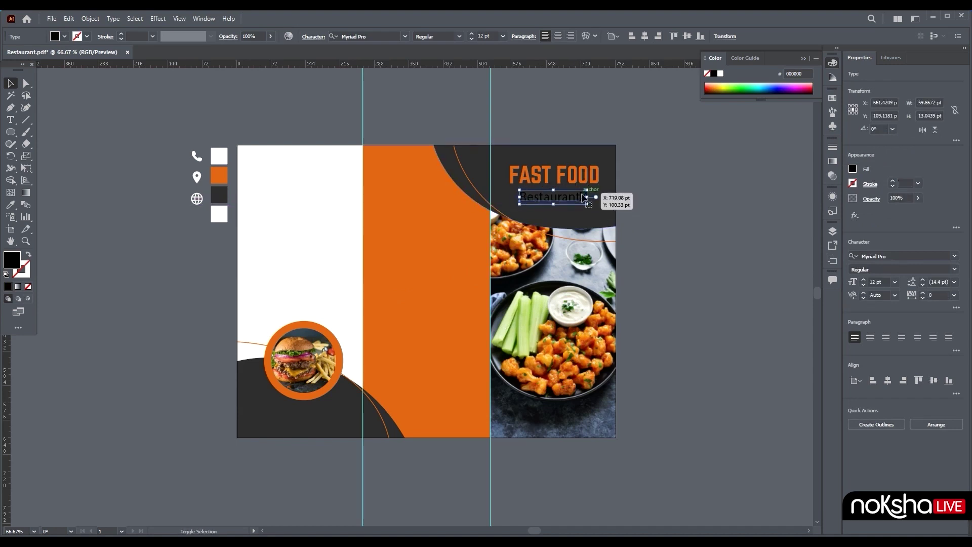
pyautogui.doubleClick(581, 198)
pyautogui.click(10, 85)
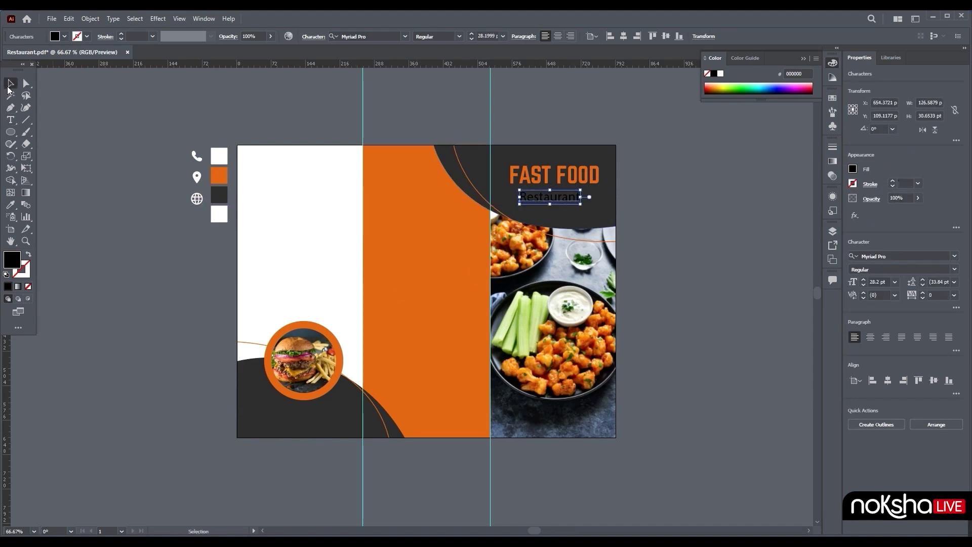
# Colour the "Restaurant" text white from the swatch and set its font to Mistrully.
pyautogui.click(9, 207)
pyautogui.click(218, 214)
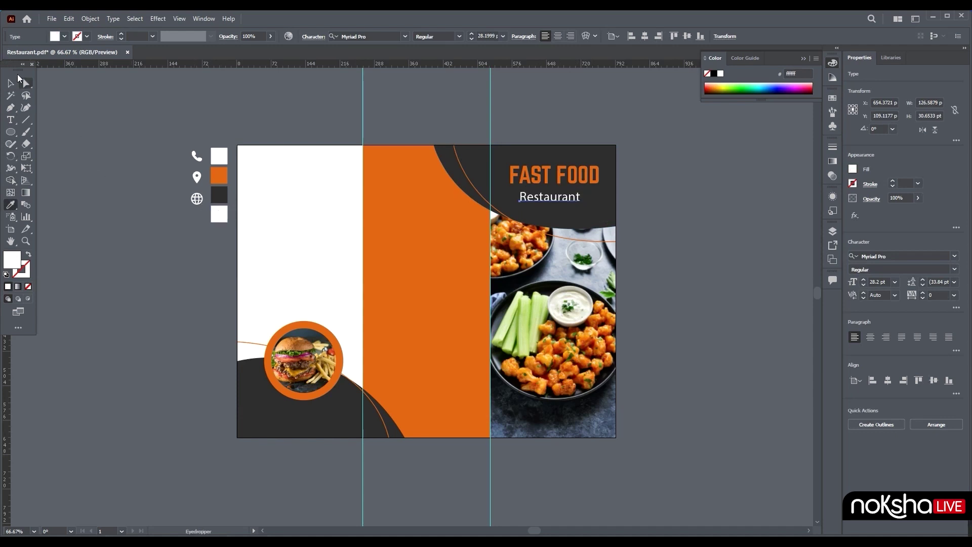
pyautogui.press('v')
pyautogui.click(374, 37)
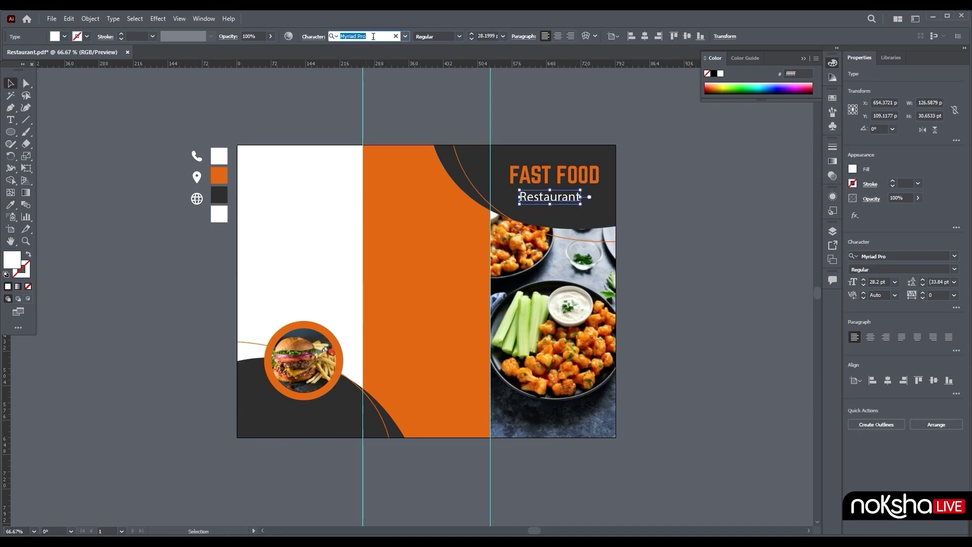
pyautogui.write('mis')
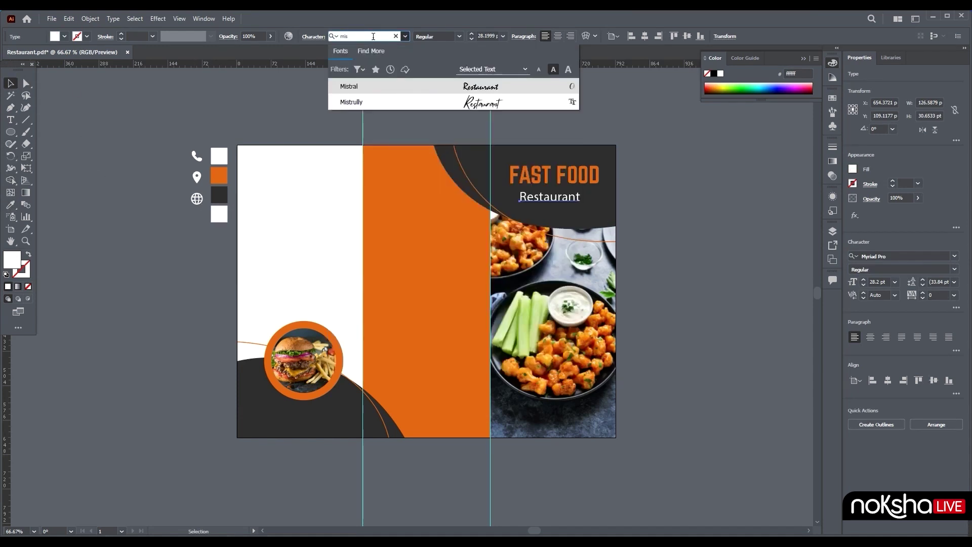
pyautogui.click(480, 102)
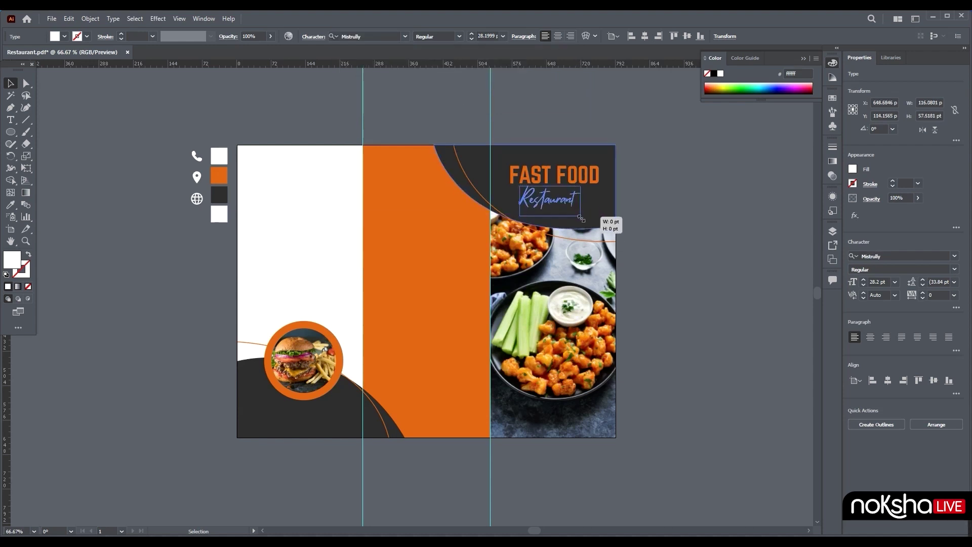
# Enlarge "Restaurant" to about 37 pt, rotate it counterclockwise by about 13.5° and shift it about 8 pt right beneath FAST FOOD.
pyautogui.moveTo(581, 218); pyautogui.dragTo(599, 224)
pyautogui.moveTo(604, 183); pyautogui.dragTo(598, 171)
pyautogui.click(670, 246)
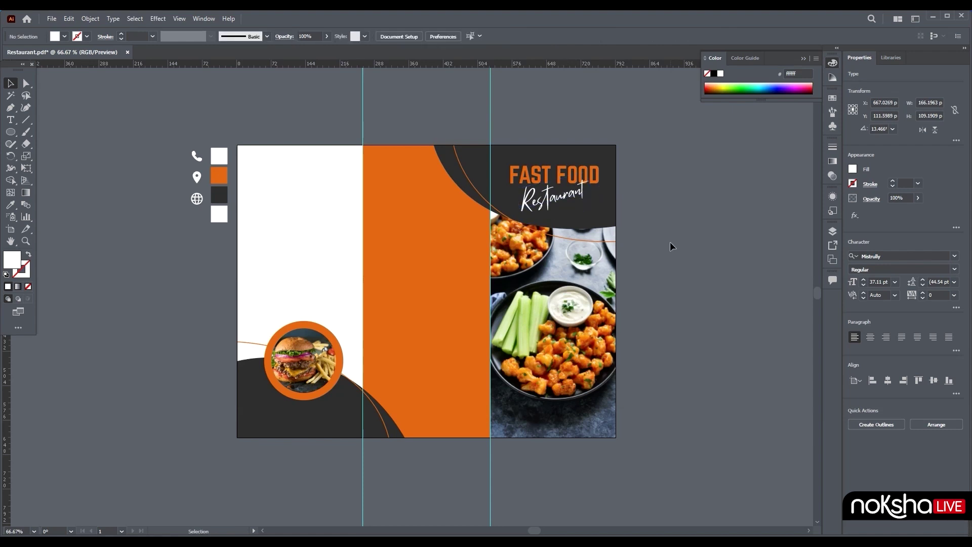
pyautogui.click(555, 197)
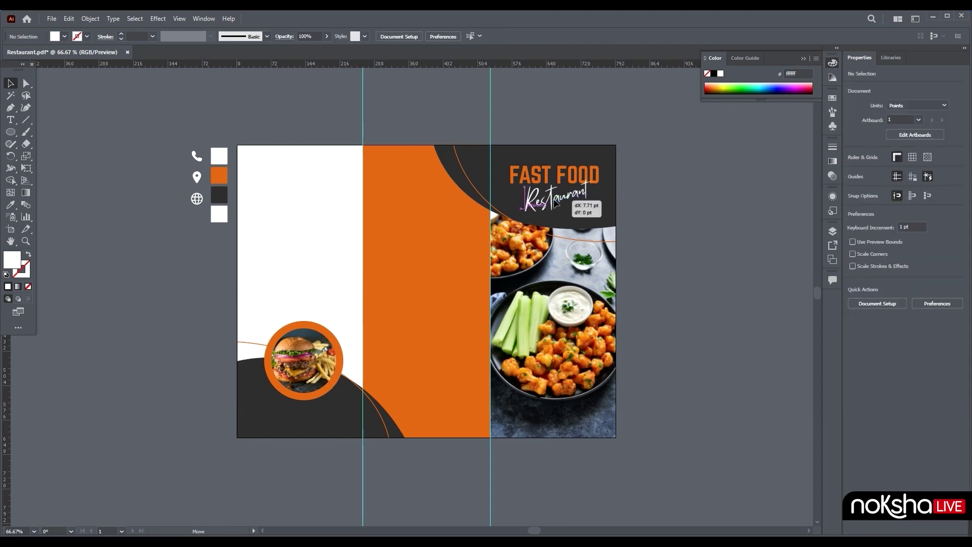
pyautogui.click(704, 225)
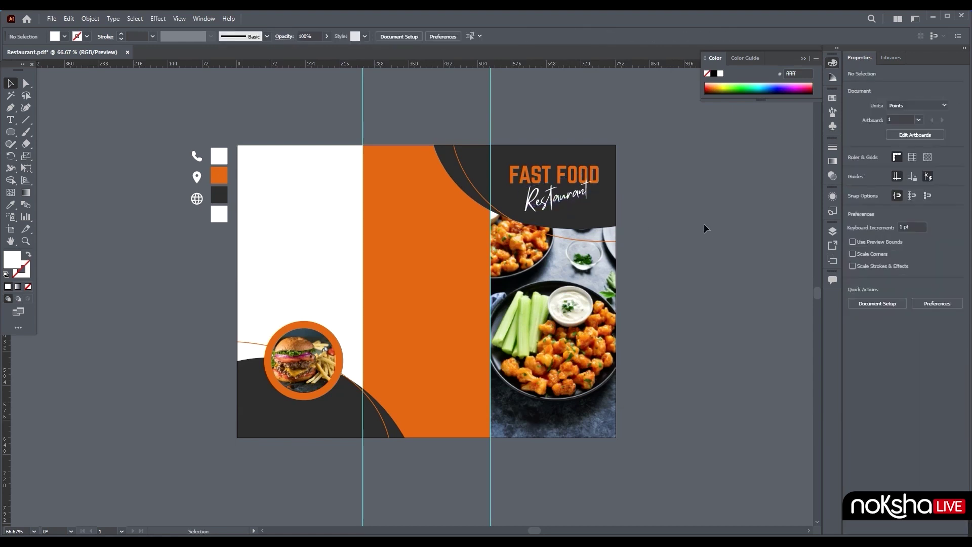
# Copy "Come with your family or friends and get special prices." from the Notepad text file into a text area beneath "Restaurant".
pyautogui.hotkey('alt', 'Tab')
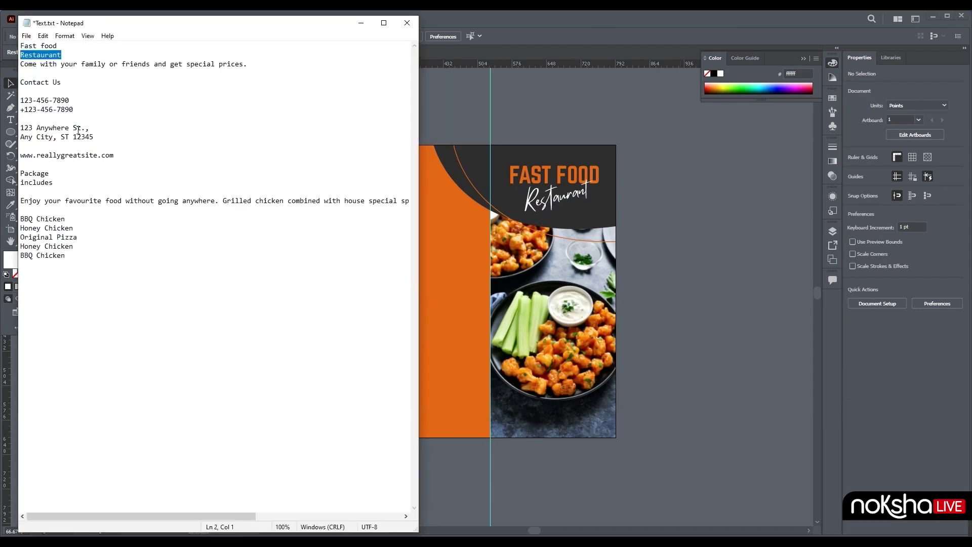
pyautogui.moveTo(250, 64); pyautogui.dragTo(66, 70)
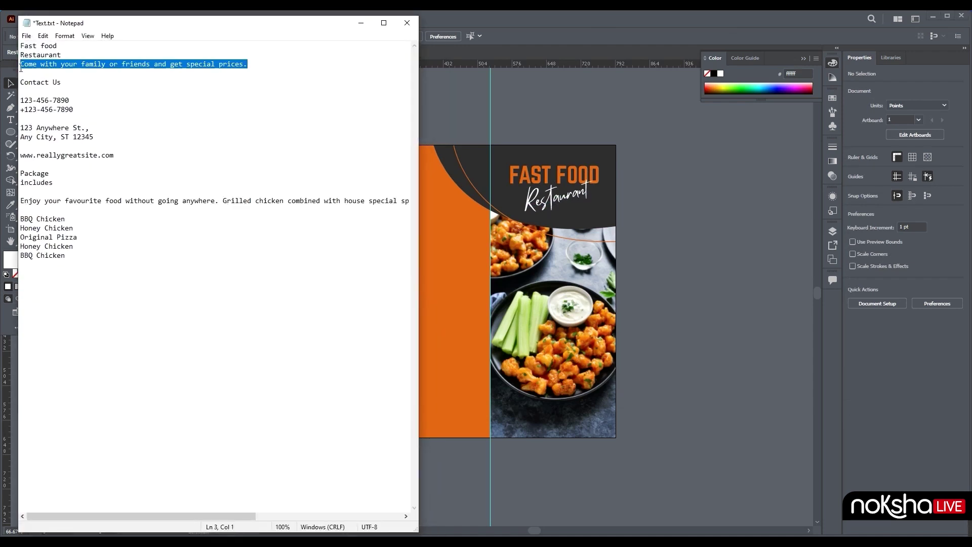
pyautogui.click(361, 23)
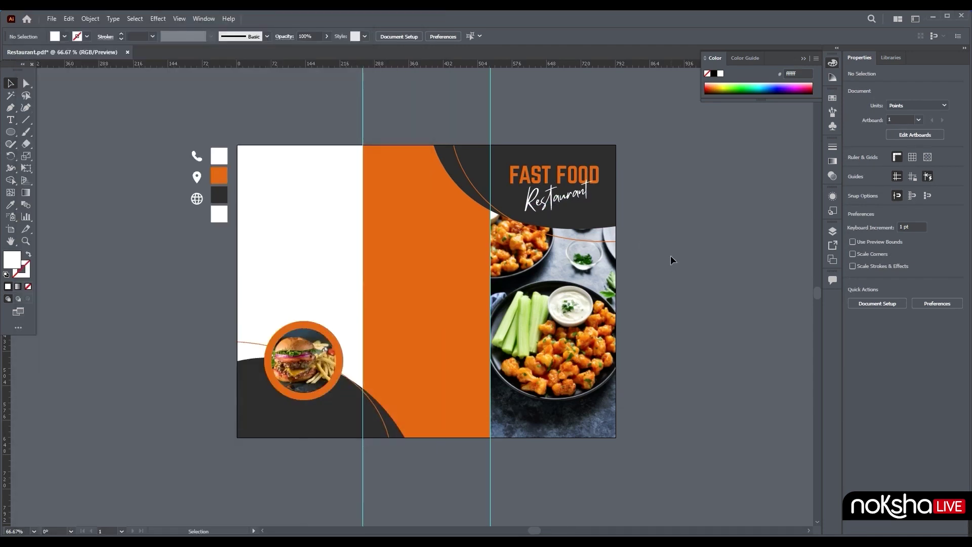
pyautogui.click(10, 120)
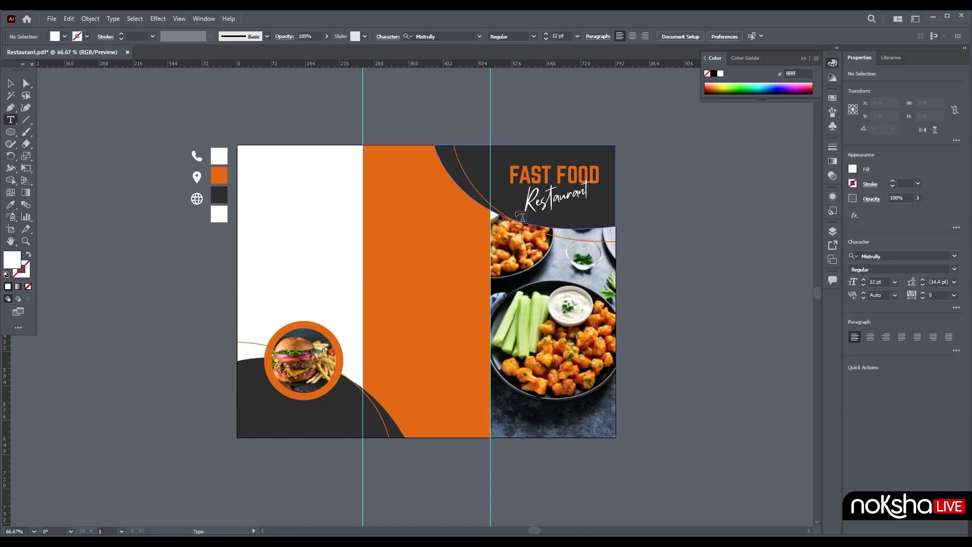
pyautogui.moveTo(513, 211); pyautogui.dragTo(603, 228)
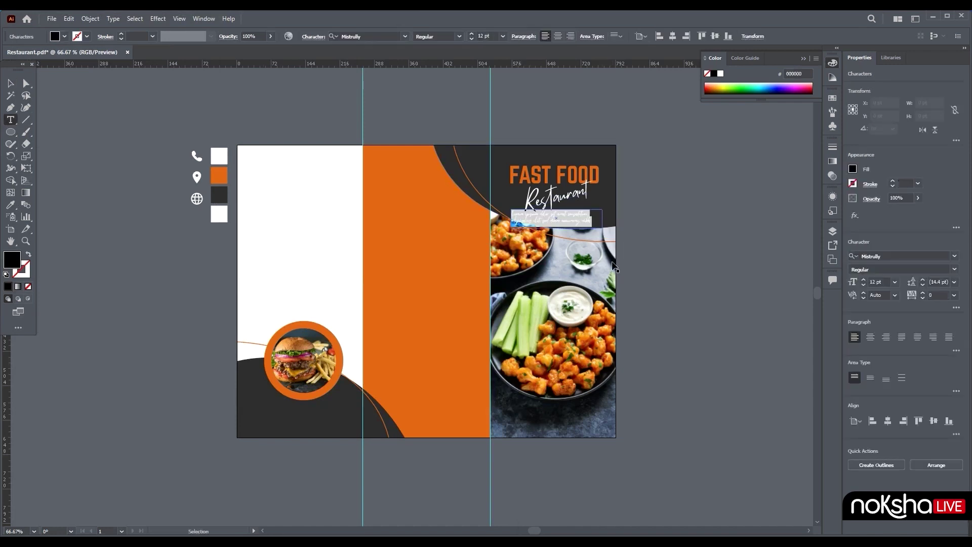
pyautogui.hotkey('ctrl', 'v')
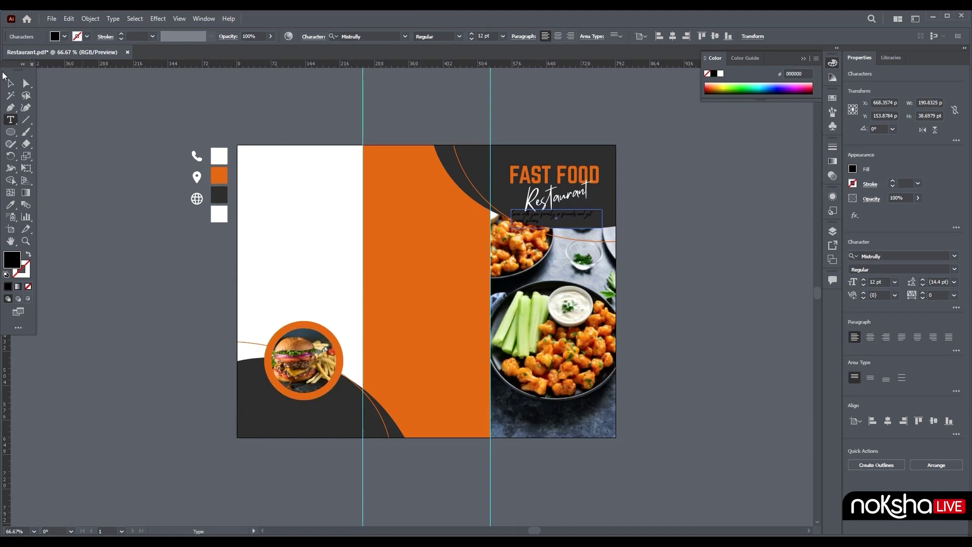
# Colour the pasted tagline white by sampling the white swatch.
pyautogui.press('i')
pyautogui.click(219, 213)
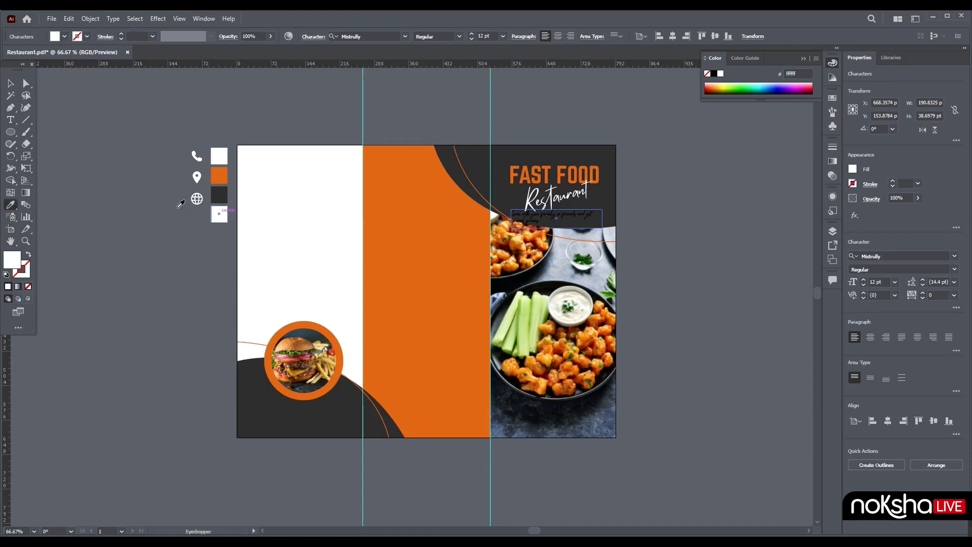
pyautogui.click(10, 84)
pyautogui.press('i')
pyautogui.click(219, 214)
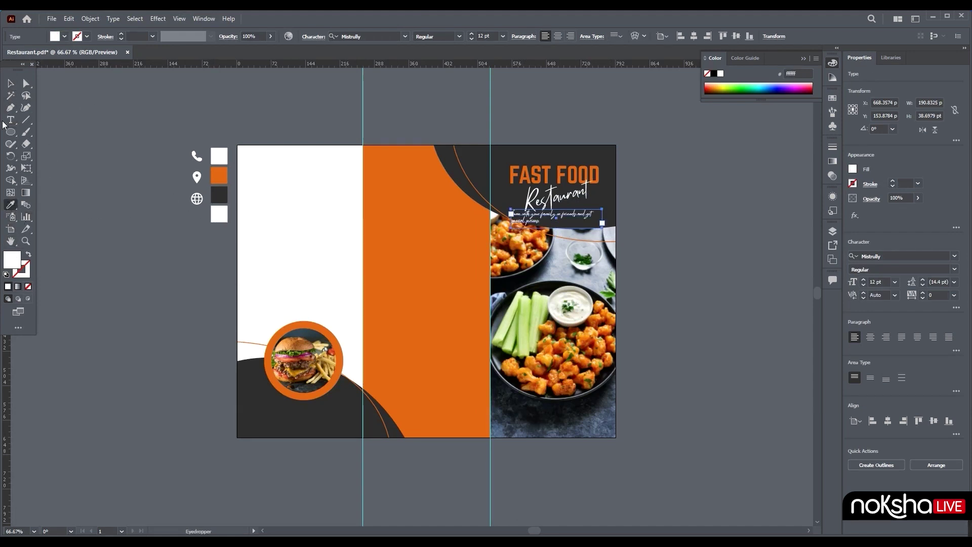
# Set the tagline's font to Poppins Light and centre-align its paragraph.
pyautogui.click(13, 85)
pyautogui.click(375, 34)
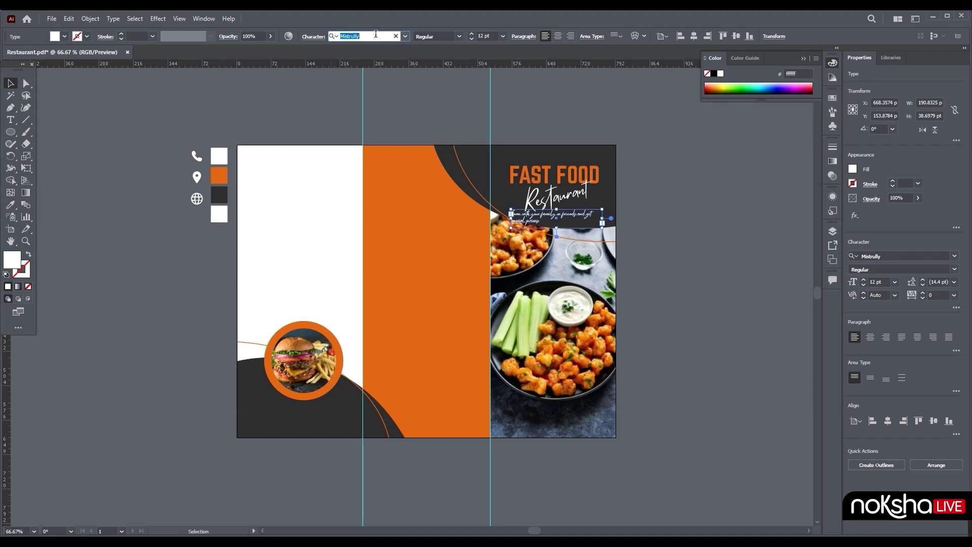
pyautogui.write('poppi')
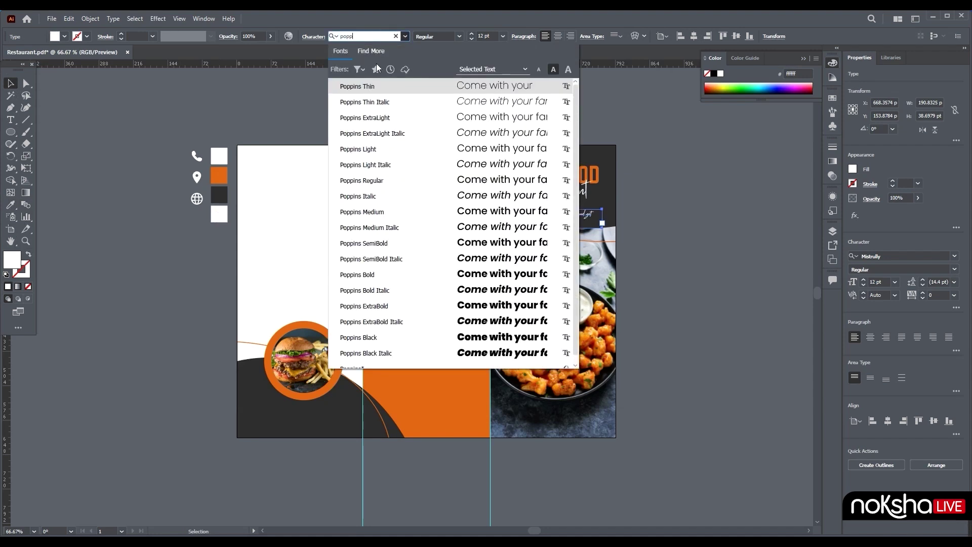
pyautogui.click(390, 149)
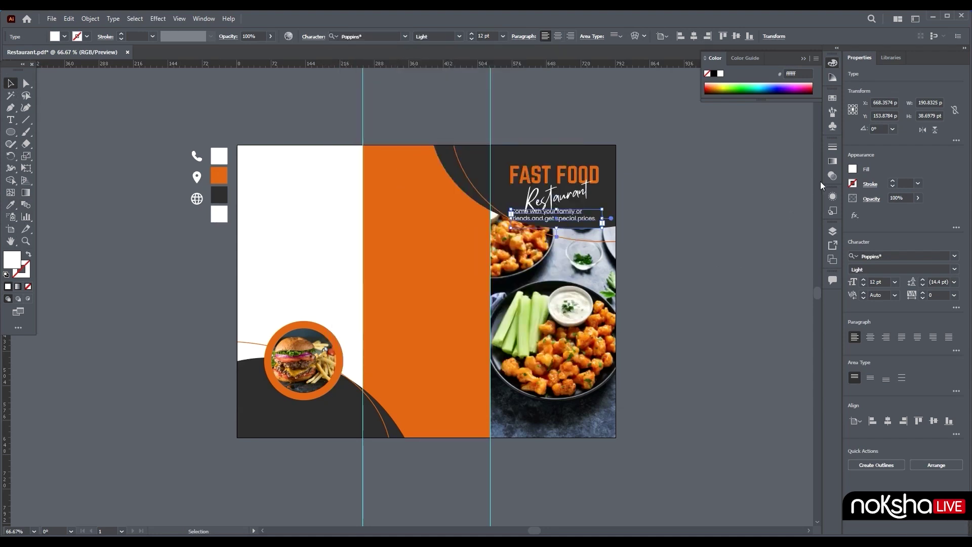
pyautogui.click(866, 341)
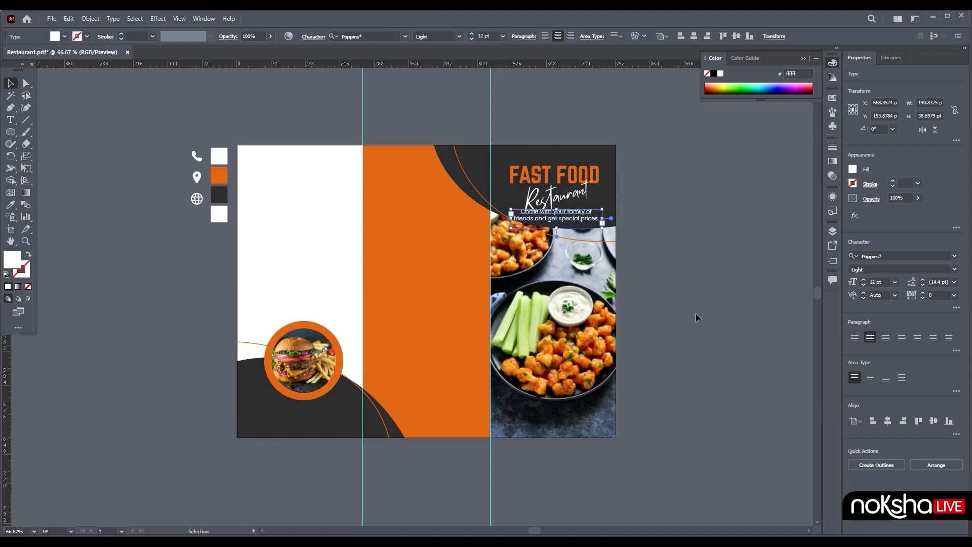
pyautogui.click(678, 304)
# Move the FAST FOOD heading, "Restaurant" and the tagline slightly upward within the dark curved corner.
pyautogui.scroll(1, 625, 284)
pyautogui.scroll(1, 625, 289)
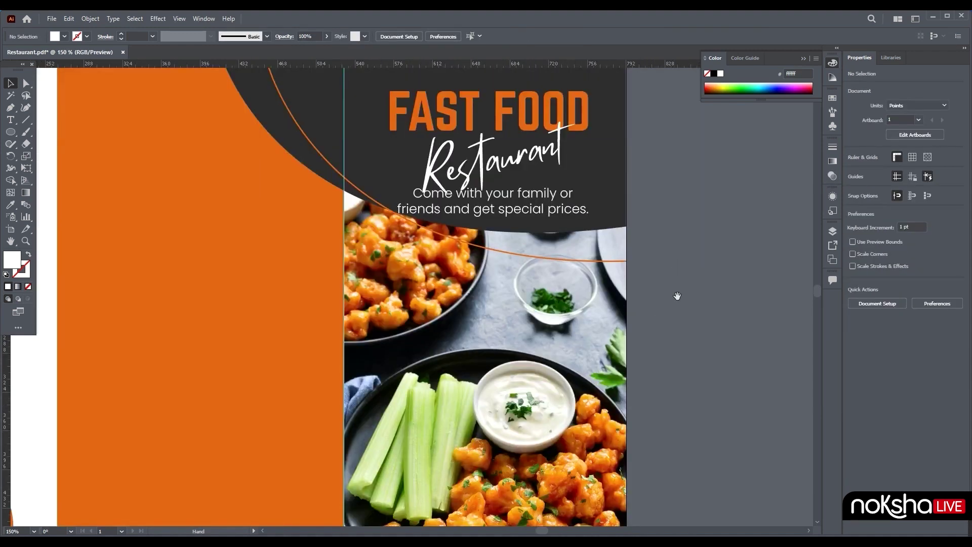
pyautogui.moveTo(532, 173); pyautogui.dragTo(529, 156)
pyautogui.moveTo(503, 218); pyautogui.dragTo(503, 196)
pyautogui.click(638, 212)
pyautogui.moveTo(523, 249); pyautogui.dragTo(523, 236)
pyautogui.click(661, 282)
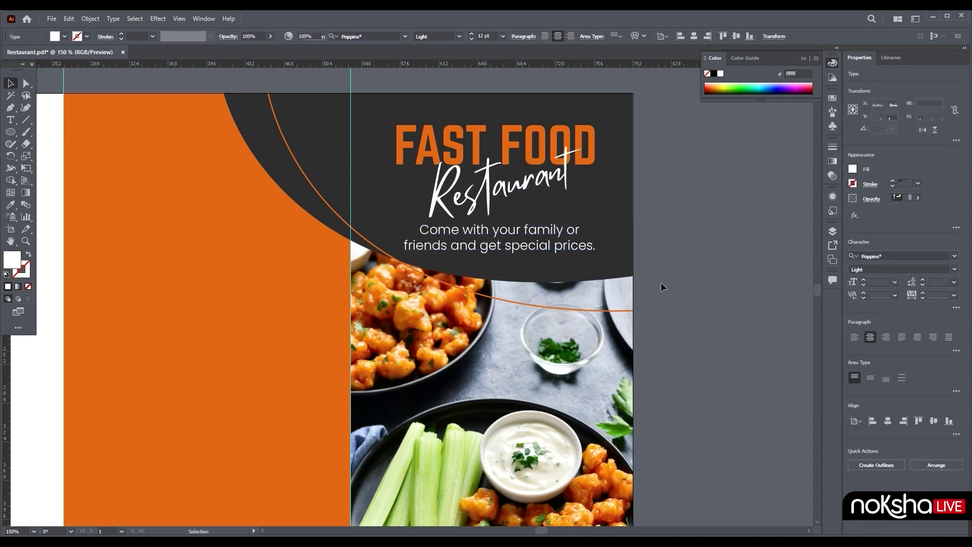
# Stretch the dark curved corner shape slightly downward and shift the tagline down by about 10 pt.
pyautogui.click(420, 293)
pyautogui.moveTo(420, 291); pyautogui.dragTo(420, 304)
pyautogui.click(707, 288)
pyautogui.scroll(-3, 707, 287)
pyautogui.moveTo(707, 287); pyautogui.dragTo(653, 295)
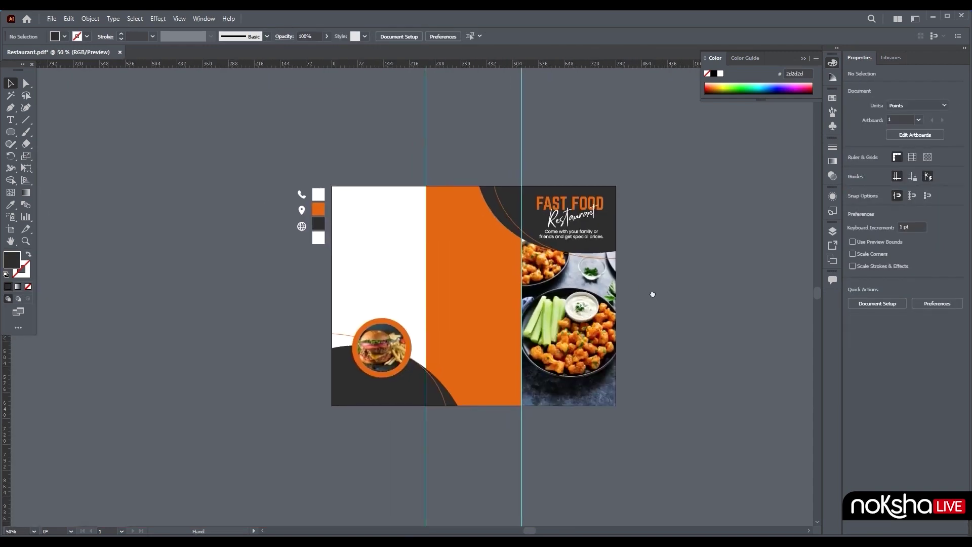
pyautogui.click(581, 246)
pyautogui.hotkey('shift', 'Down')
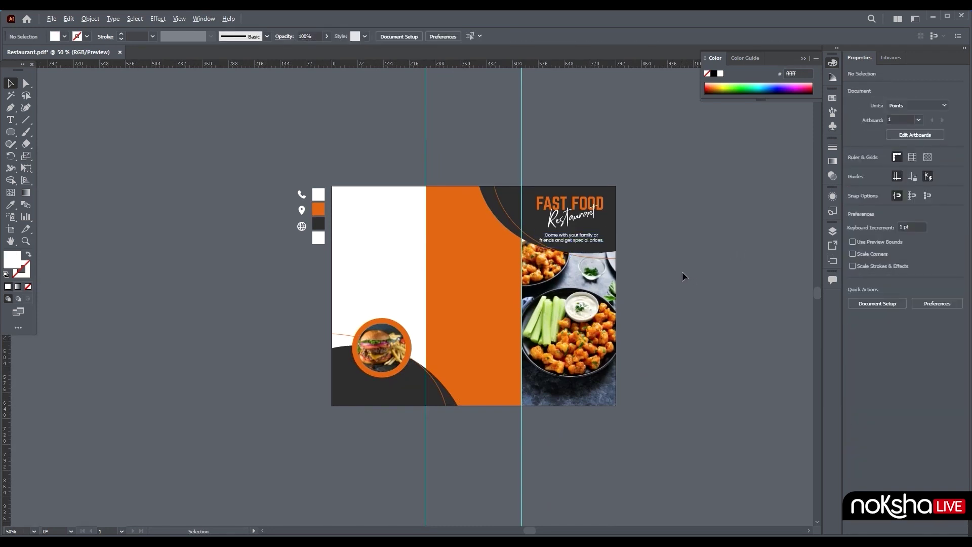
# Copy "Contact Us" from the Notepad text file into the upper part of the orange panel and enlarge it to about 25.2 pt.
pyautogui.scroll(1, 682, 276)
pyautogui.scroll(1, 683, 272)
pyautogui.scroll(1, 719, 294)
pyautogui.scroll(-1, 631, 269)
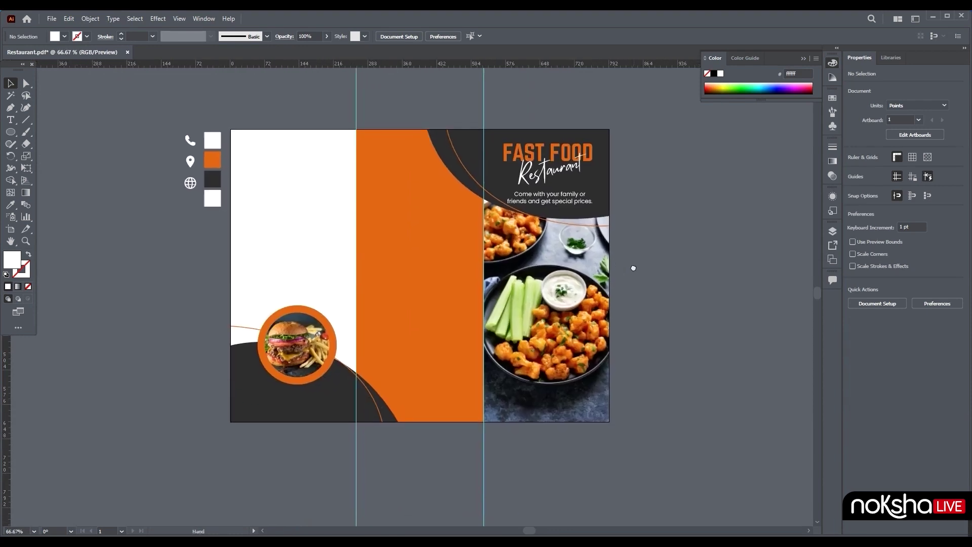
pyautogui.scroll(1, 633, 266)
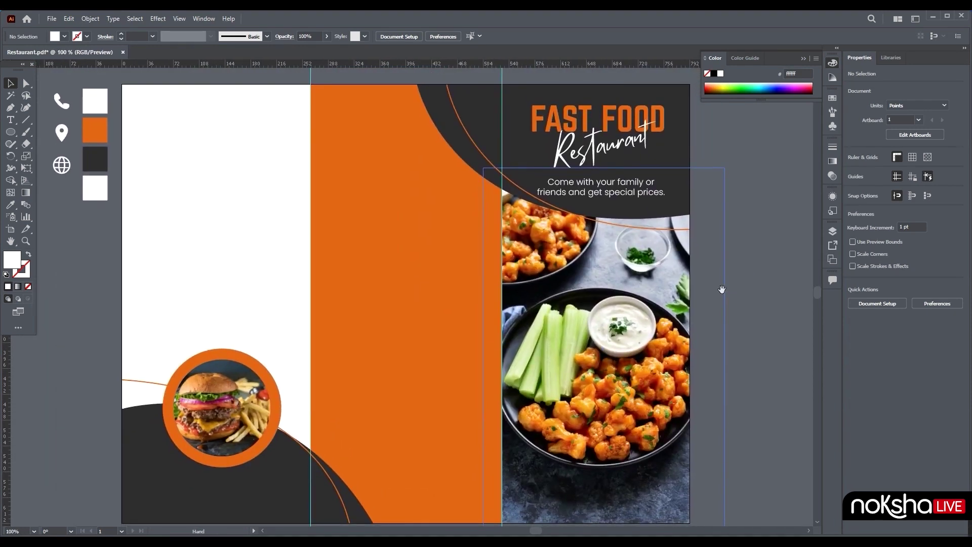
pyautogui.hotkey('alt', 'Tab')
pyautogui.moveTo(61, 82); pyautogui.dragTo(7, 82)
pyautogui.hotkey('ctrl', 'c')
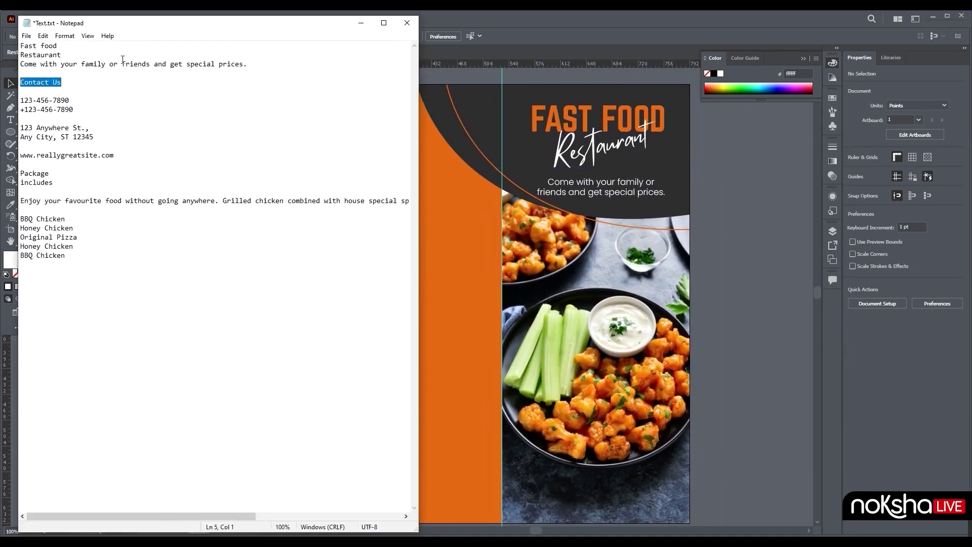
pyautogui.click(361, 22)
pyautogui.hotkey('ctrl', 'v')
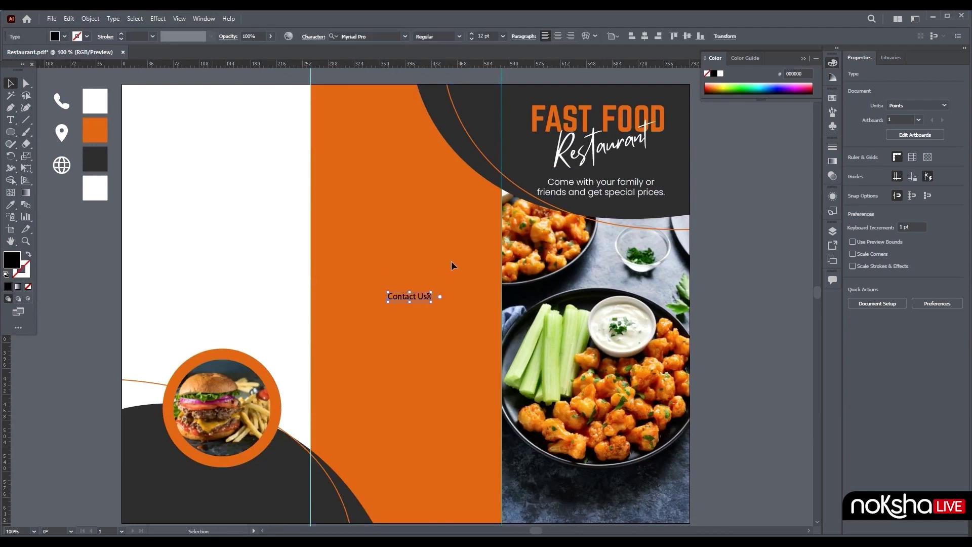
pyautogui.moveTo(428, 298); pyautogui.dragTo(436, 195)
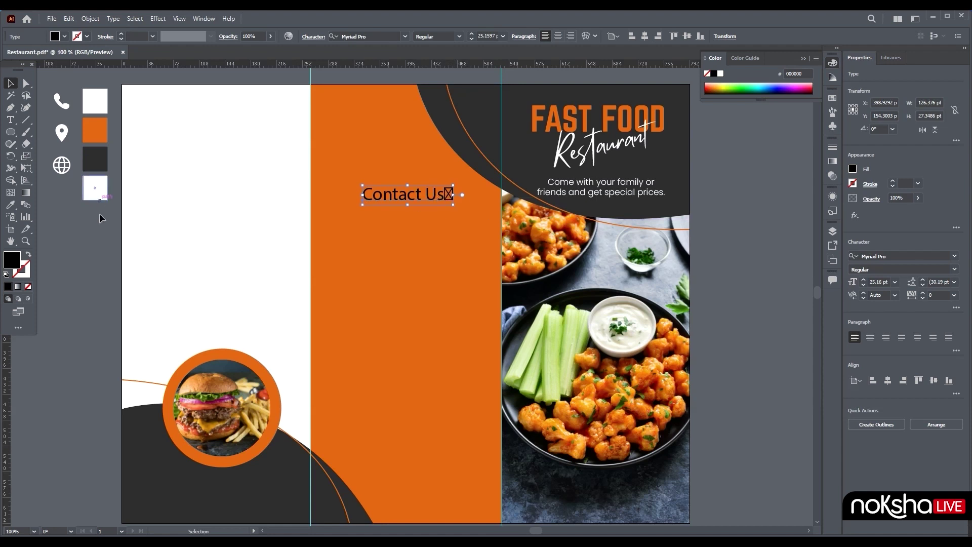
# Apply the FAST FOOD heading's Norwester style to "Contact Us" with the Eyedropper and give it a white fill.
pyautogui.click(10, 205)
pyautogui.click(570, 116)
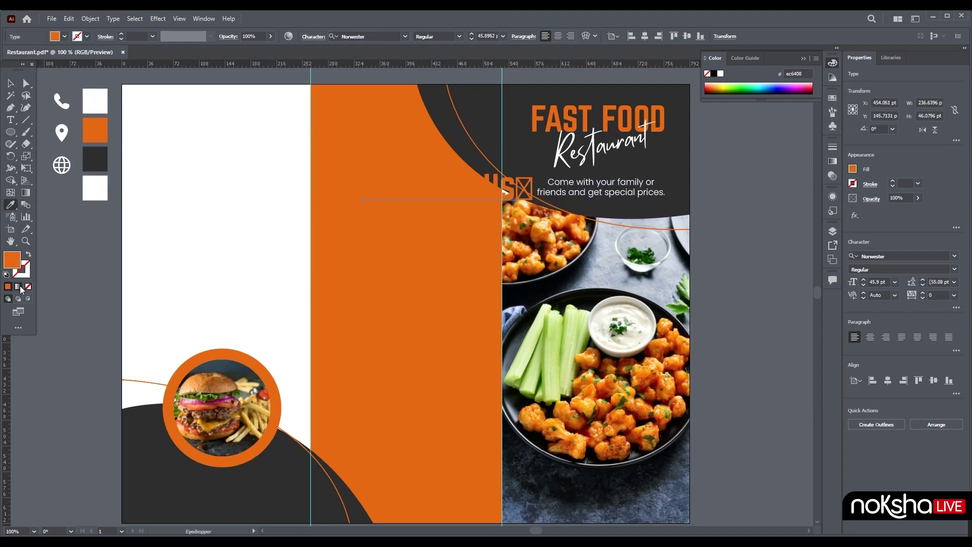
pyautogui.click(6, 275)
pyautogui.click(10, 83)
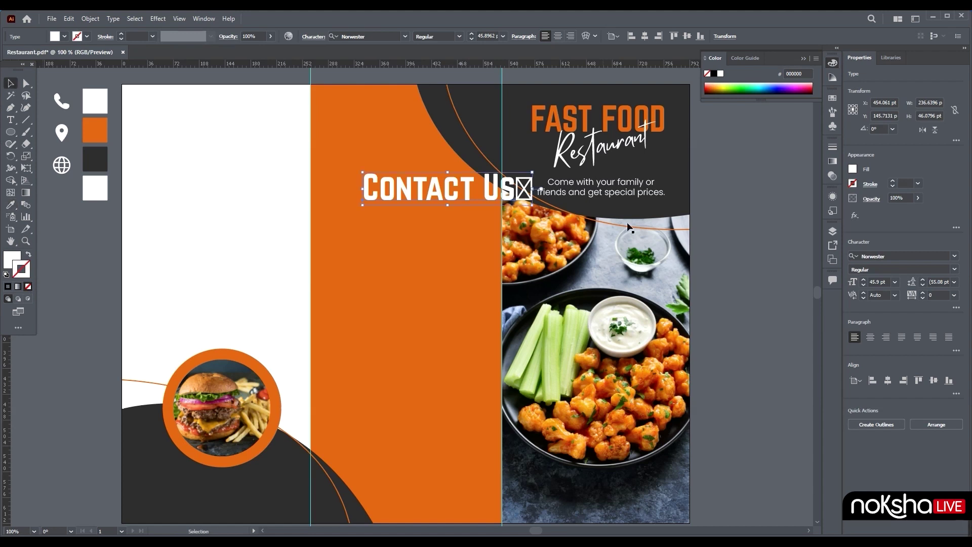
# Shrink "Contact Us" to fit inside the orange panel and delete the stray character at its end.
pyautogui.moveTo(532, 201); pyautogui.dragTo(434, 187)
pyautogui.doubleClick(448, 181)
pyautogui.click(10, 82)
pyautogui.click(733, 361)
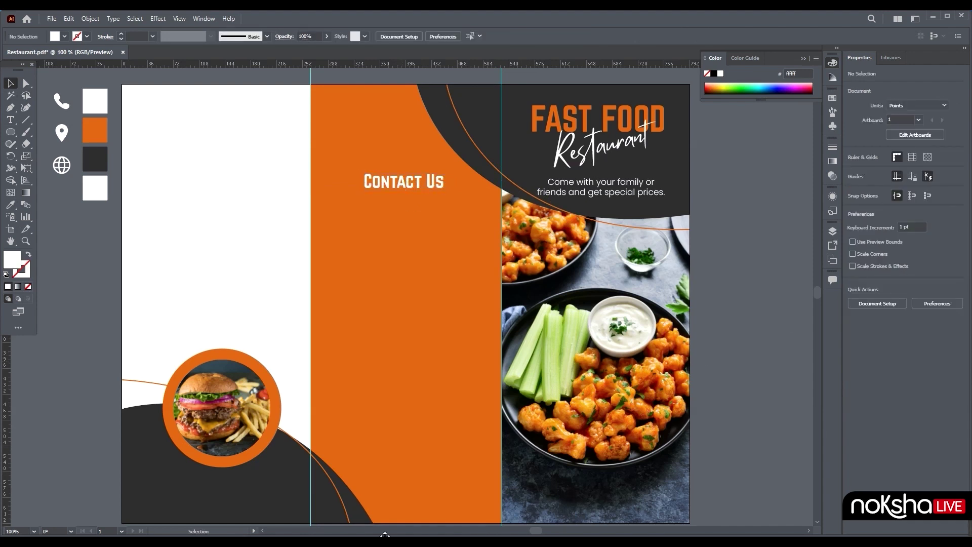
# Place the white phone icon beneath "Contact Us" in the orange panel and bring it to the front.
pyautogui.moveTo(64, 108); pyautogui.dragTo(413, 239)
pyautogui.rightClick(412, 238)
pyautogui.moveTo(456, 362)
pyautogui.click(557, 362)
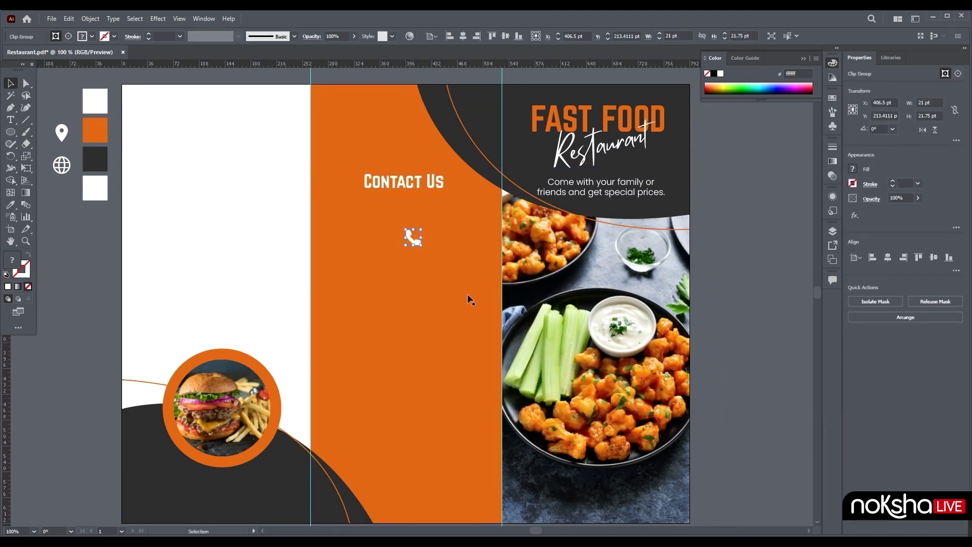
pyautogui.click(779, 299)
# Copy the two phone number lines from the Notepad text file and paste them into the orange panel.
pyautogui.hotkey('alt', 'Tab')
pyautogui.moveTo(74, 109); pyautogui.dragTo(21, 101)
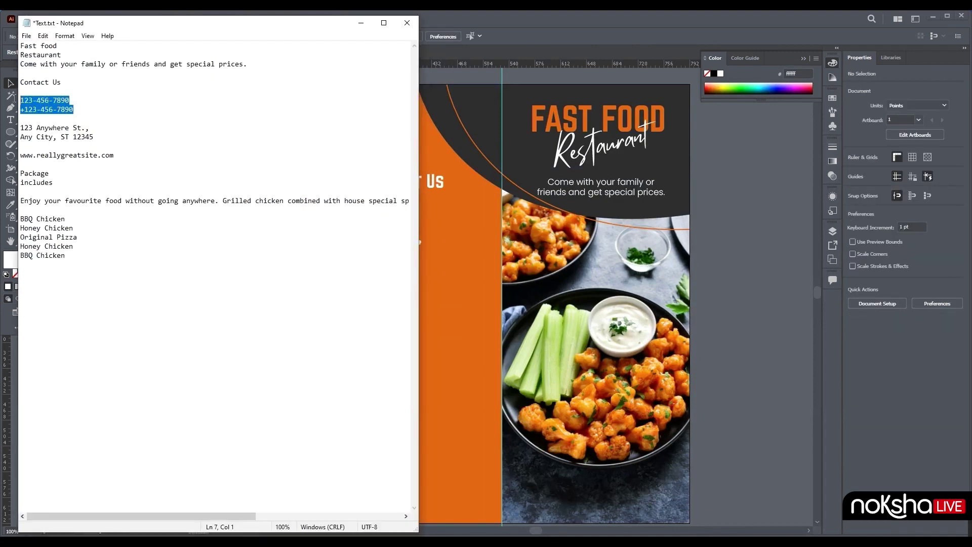
pyautogui.hotkey('ctrl', 'c')
pyautogui.hotkey('alt', 'Tab')
pyautogui.click(441, 332)
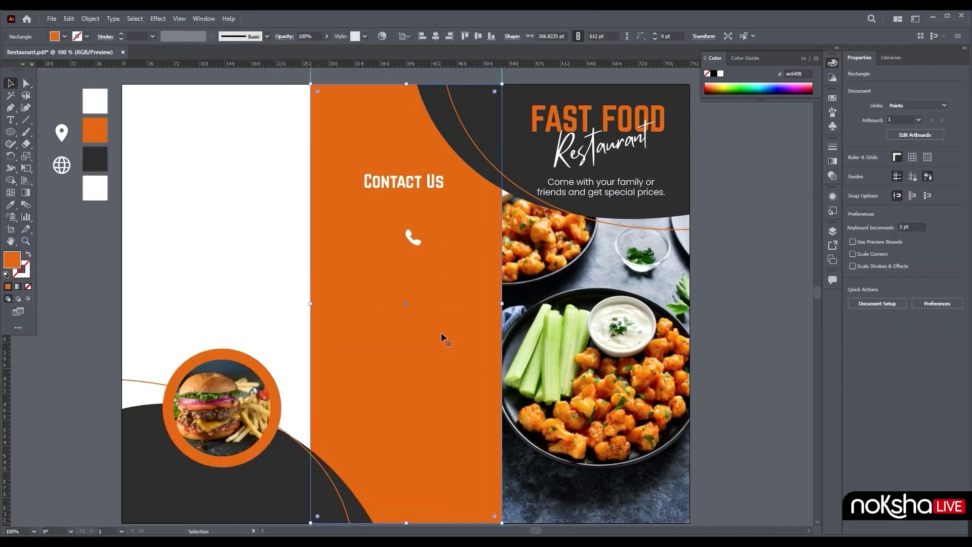
pyautogui.hotkey('ctrl', 'shift', 'a')
pyautogui.hotkey('ctrl', 'v')
# Delete the stray character at the end of the phone numbers and place them directly beneath the phone icon.
pyautogui.doubleClick(391, 306)
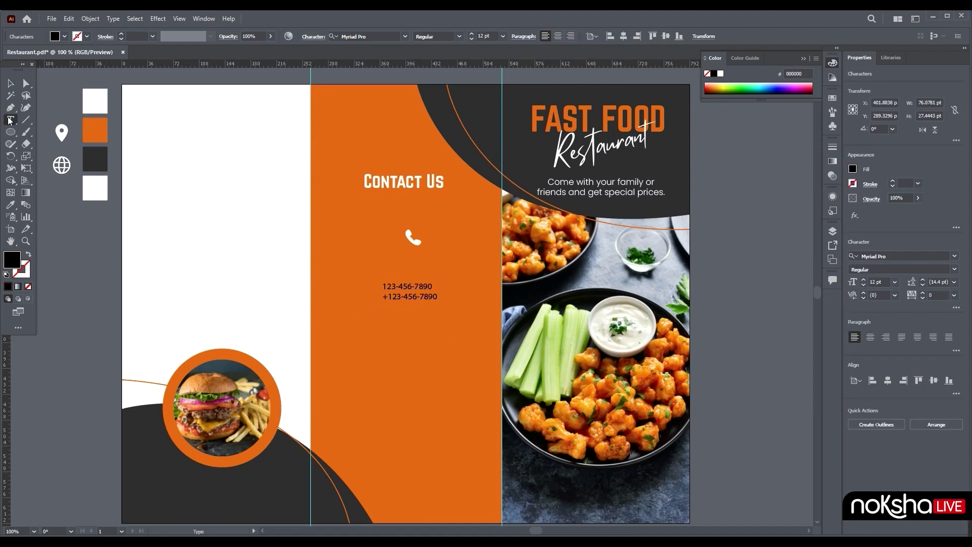
pyautogui.click(10, 83)
pyautogui.moveTo(435, 291); pyautogui.dragTo(435, 263)
# Colour the phone numbers white from the swatch and enlarge them to about 14.4 pt.
pyautogui.click(10, 204)
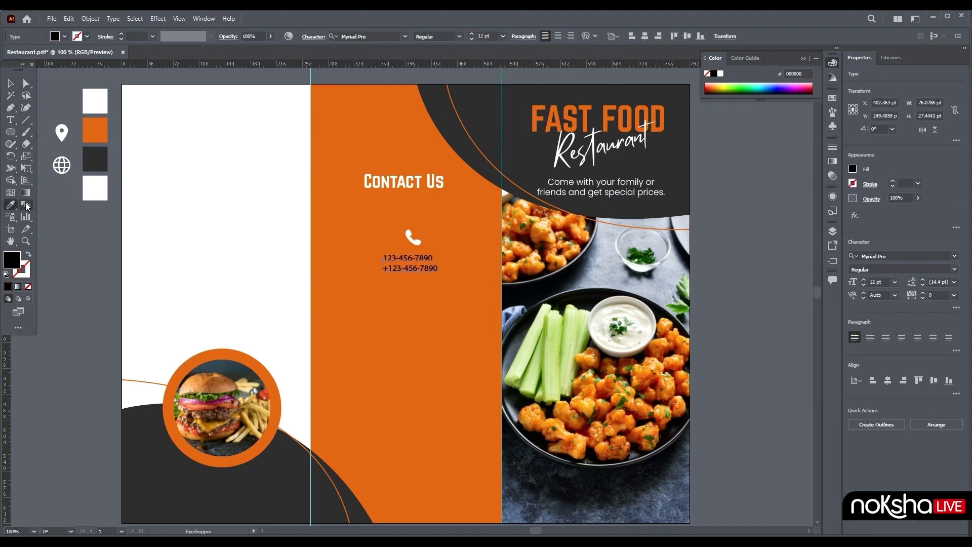
pyautogui.click(95, 188)
pyautogui.click(10, 83)
pyautogui.click(421, 256)
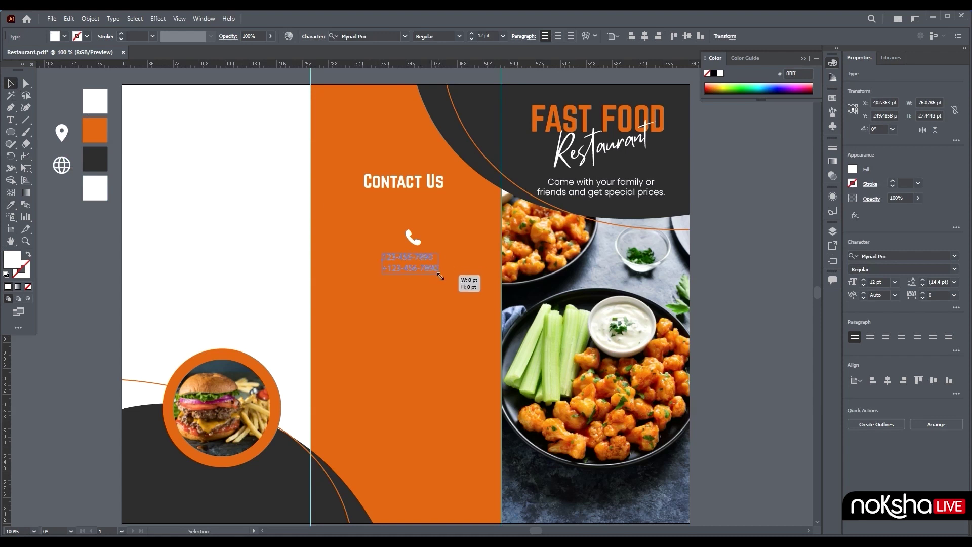
pyautogui.click(421, 302)
# Place the location pin icon beneath the phone numbers and bring it to the front.
pyautogui.moveTo(58, 130); pyautogui.dragTo(418, 299)
pyautogui.rightClick(418, 300)
pyautogui.moveTo(445, 436)
pyautogui.click(580, 441)
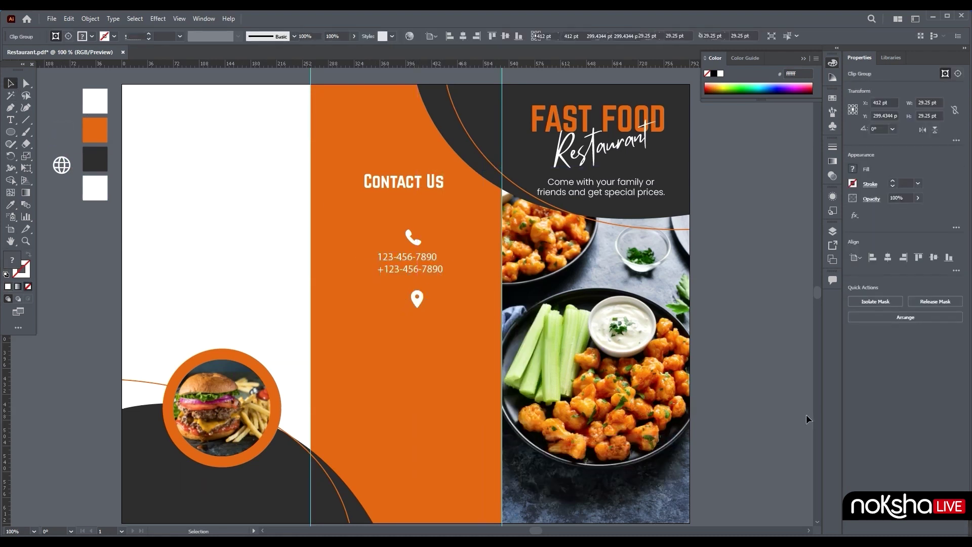
pyautogui.click(809, 419)
# Copy the two address lines from the Notepad text file and place them beneath the location pin icon.
pyautogui.hotkey('alt', 'Tab')
pyautogui.moveTo(94, 139); pyautogui.dragTo(20, 127)
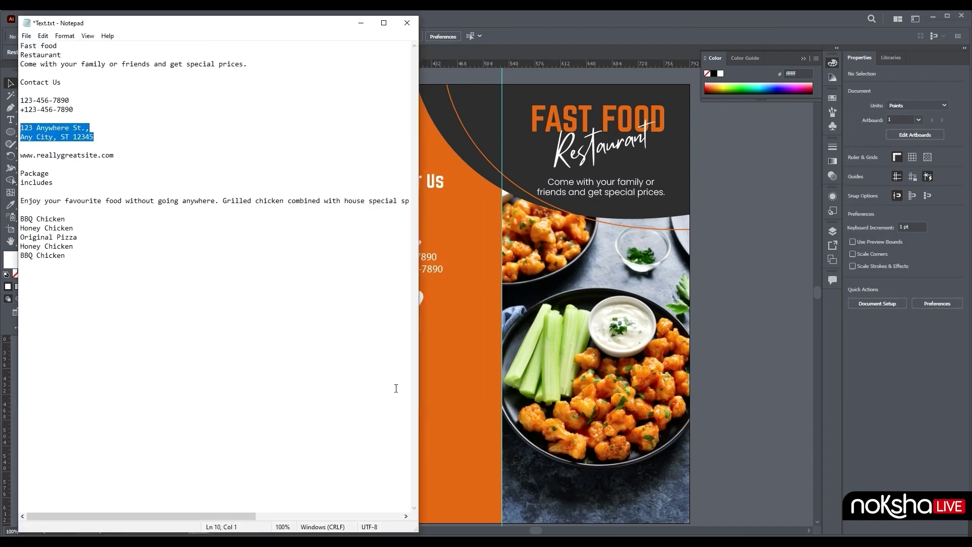
pyautogui.hotkey('ctrl', 'c')
pyautogui.hotkey('alt', 'Tab')
pyautogui.hotkey('ctrl', 'v')
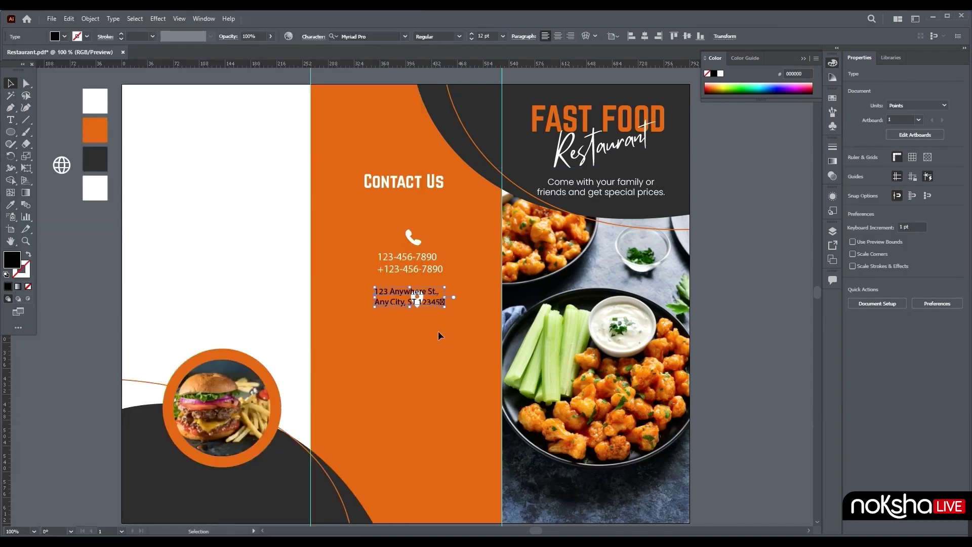
pyautogui.moveTo(440, 302); pyautogui.dragTo(446, 331)
# Delete the stray character at the end of the address and match its style to the phone numbers with the Eyedropper.
pyautogui.doubleClick(446, 330)
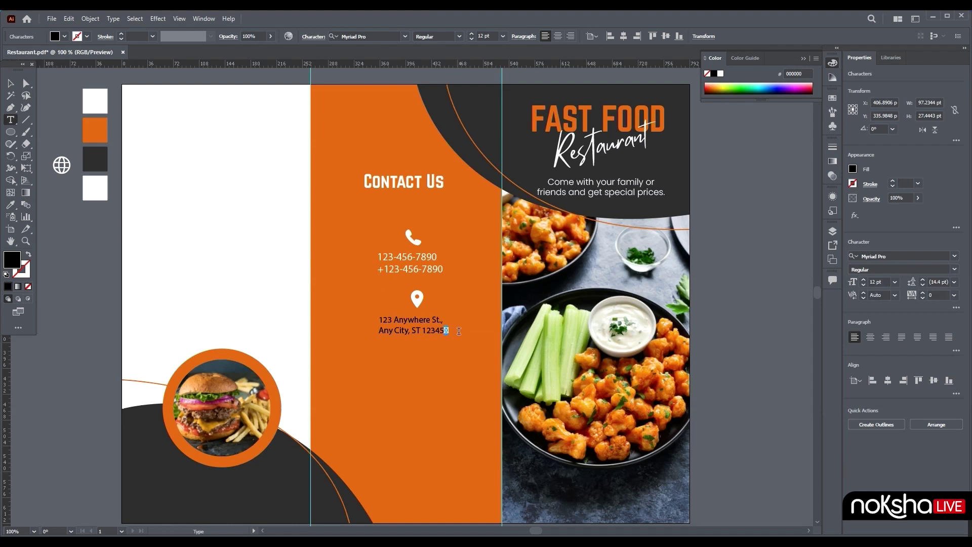
pyautogui.click(10, 83)
pyautogui.press('i')
pyautogui.click(408, 257)
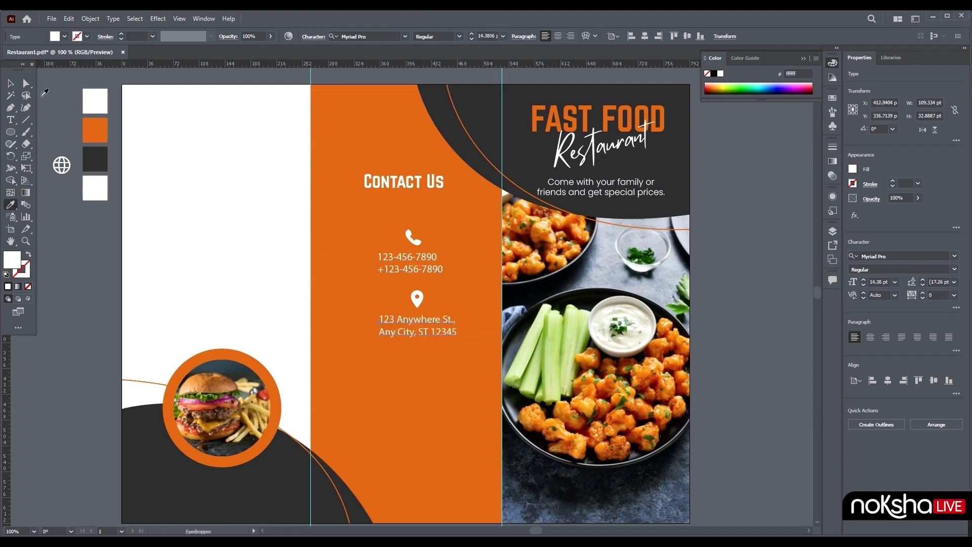
# Move the globe icon beneath the address on the orange panel and bring it to the front.
pyautogui.press('v')
pyautogui.moveTo(386, 388); pyautogui.dragTo(430, 365)
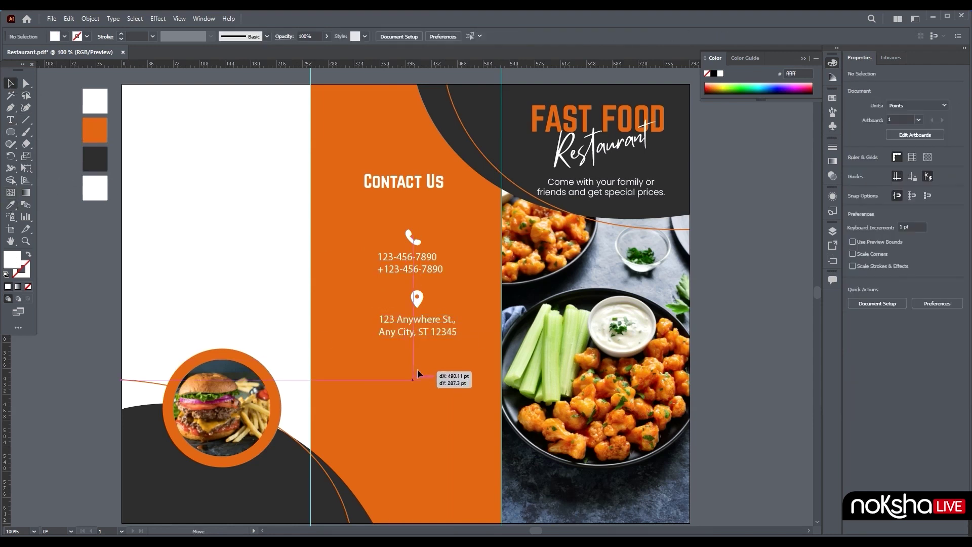
pyautogui.rightClick(429, 365)
pyautogui.press('Escape')
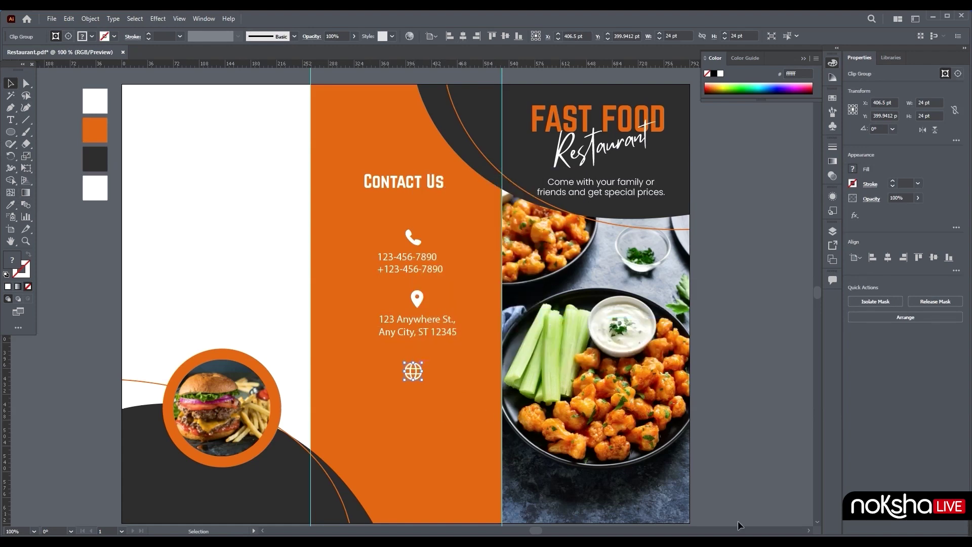
# Copy the website address from the Notepad text file and place it beneath the globe icon.
pyautogui.hotkey('alt', 'Tab')
pyautogui.moveTo(114, 157); pyautogui.dragTo(19, 157)
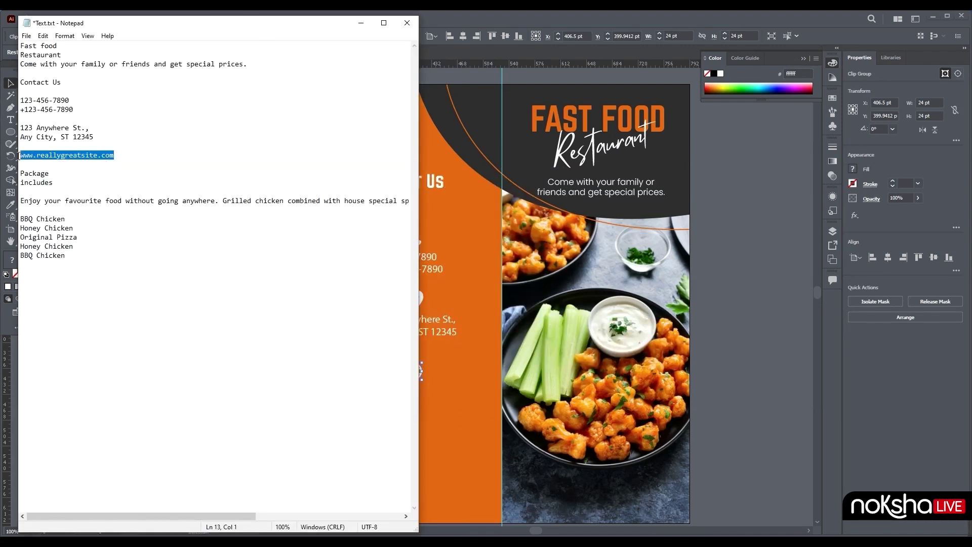
pyautogui.hotkey('ctrl', 'c')
pyautogui.click(361, 22)
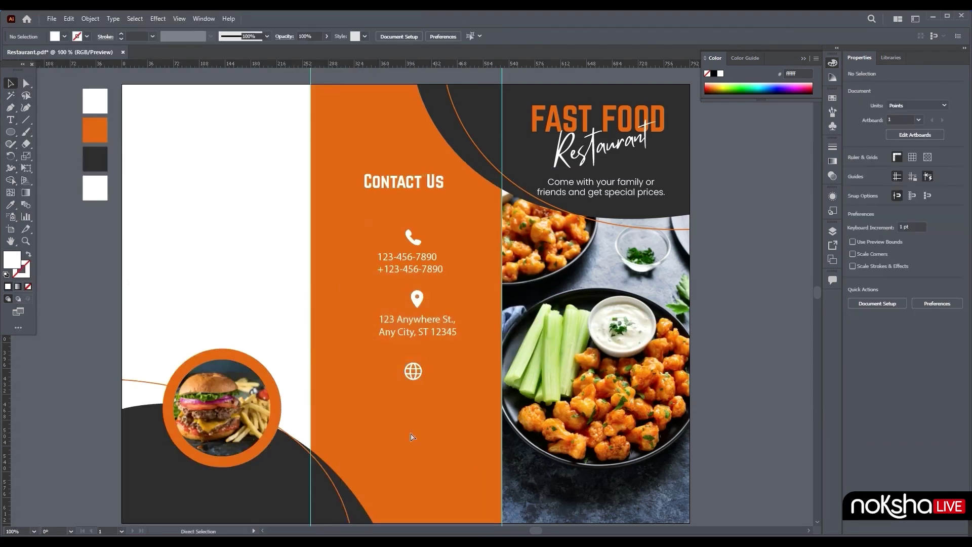
pyautogui.hotkey('ctrl', 'v')
pyautogui.moveTo(438, 299); pyautogui.dragTo(438, 392)
# Delete the stray character at the end of the website address and colour the text white from the swatch.
pyautogui.doubleClick(454, 391)
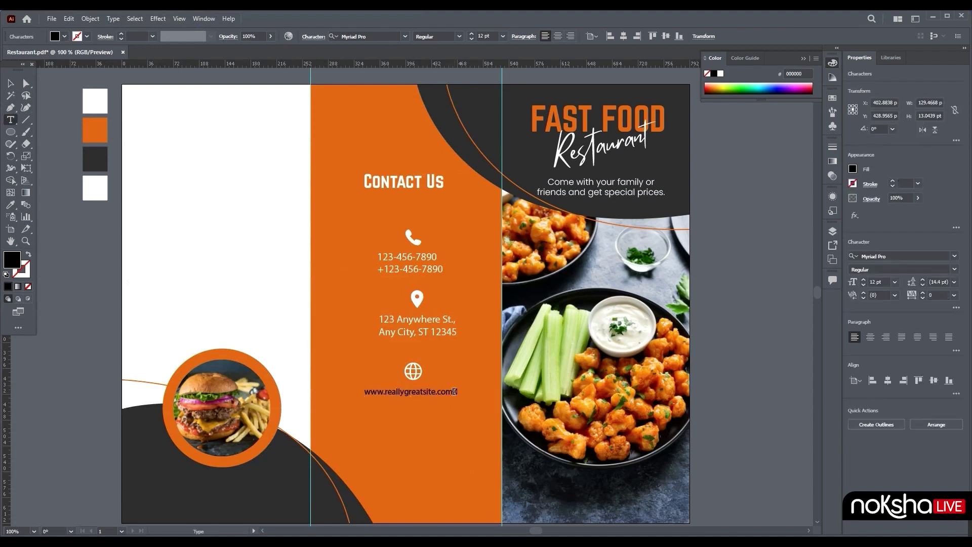
pyautogui.click(11, 83)
pyautogui.click(10, 204)
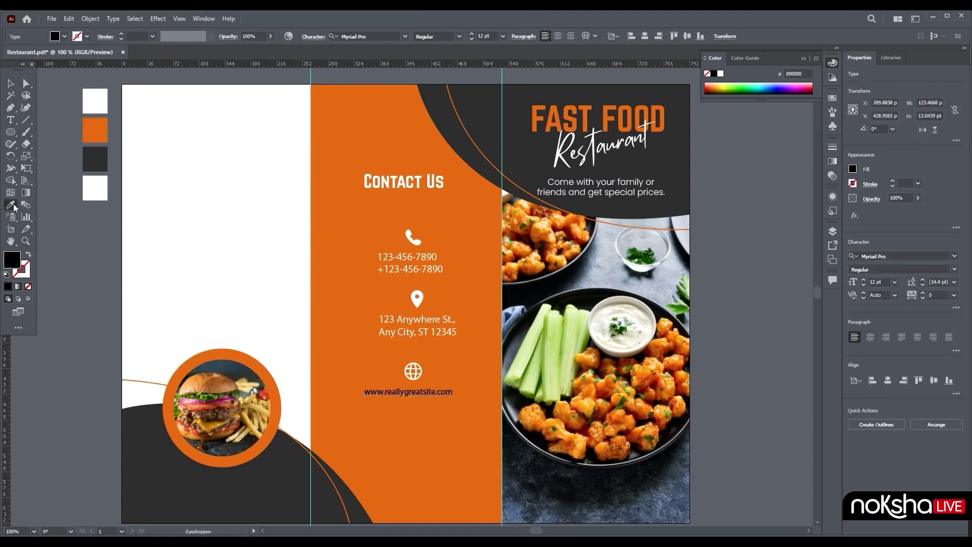
pyautogui.click(95, 187)
# Align the Contact Us heading, icons and contact details on a common horizontal centre.
pyautogui.click(10, 83)
pyautogui.moveTo(360, 216); pyautogui.dragTo(462, 413)
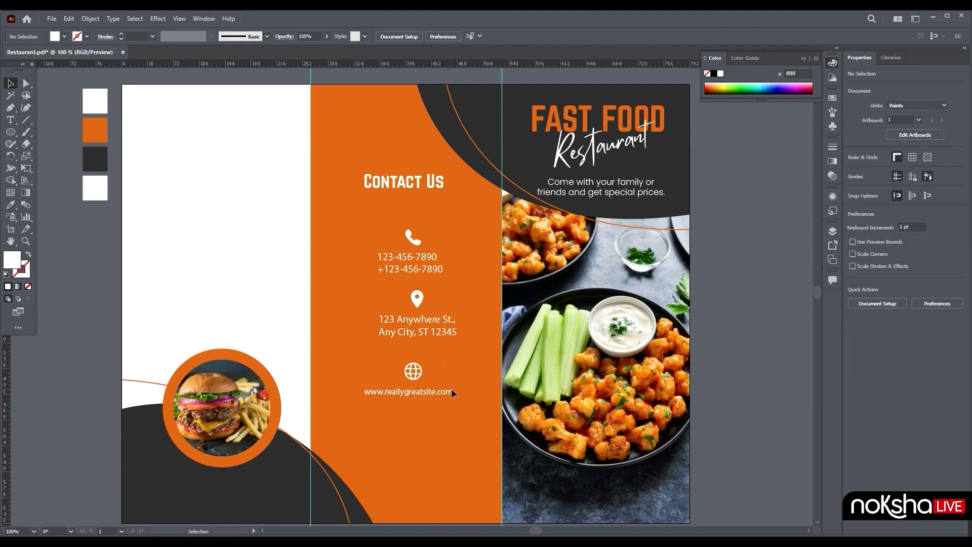
pyautogui.click(888, 258)
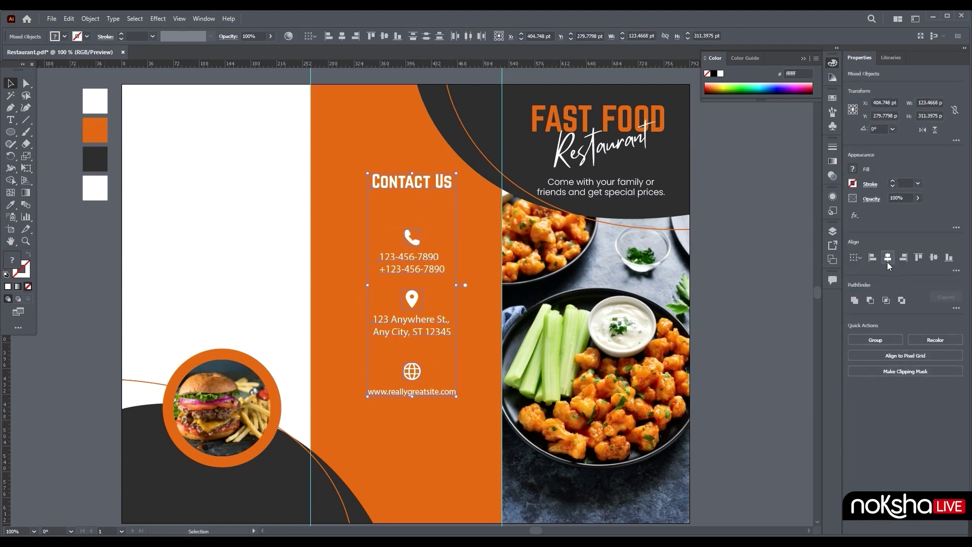
pyautogui.click(767, 397)
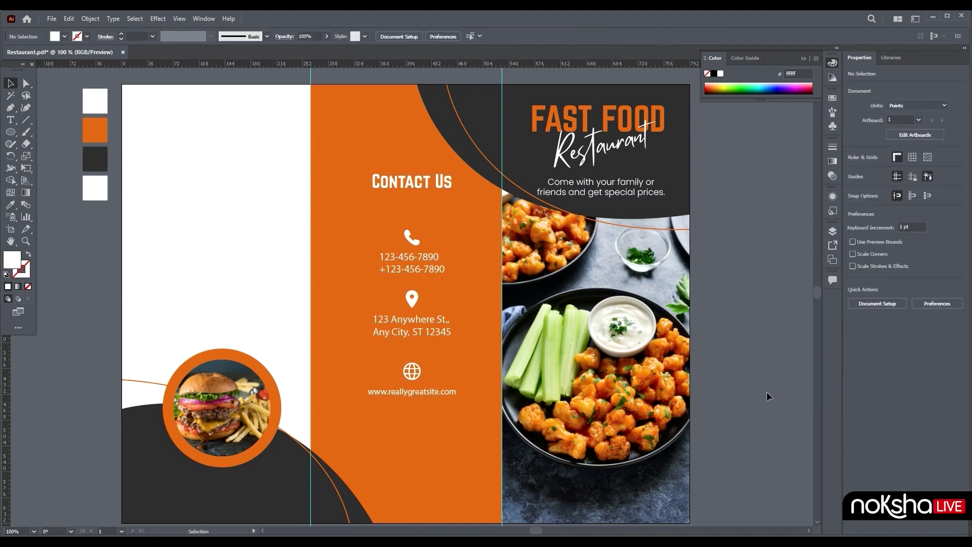
# Copy the two lines "Package includes" from the Notepad text file and place them near the top of the white panel.
pyautogui.hotkey('alt', 'Tab')
pyautogui.moveTo(53, 183); pyautogui.dragTo(33, 174)
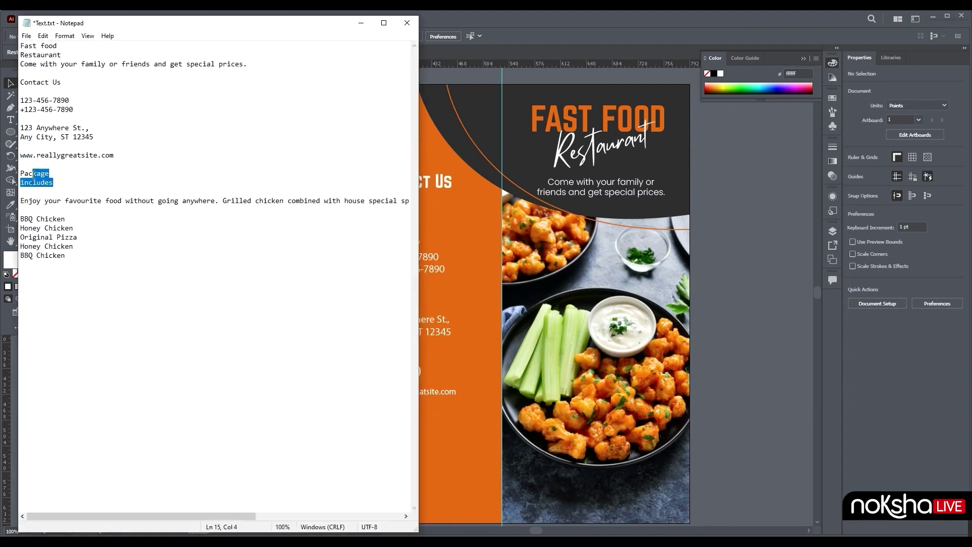
pyautogui.click(361, 22)
pyautogui.hotkey('ctrl', 'v')
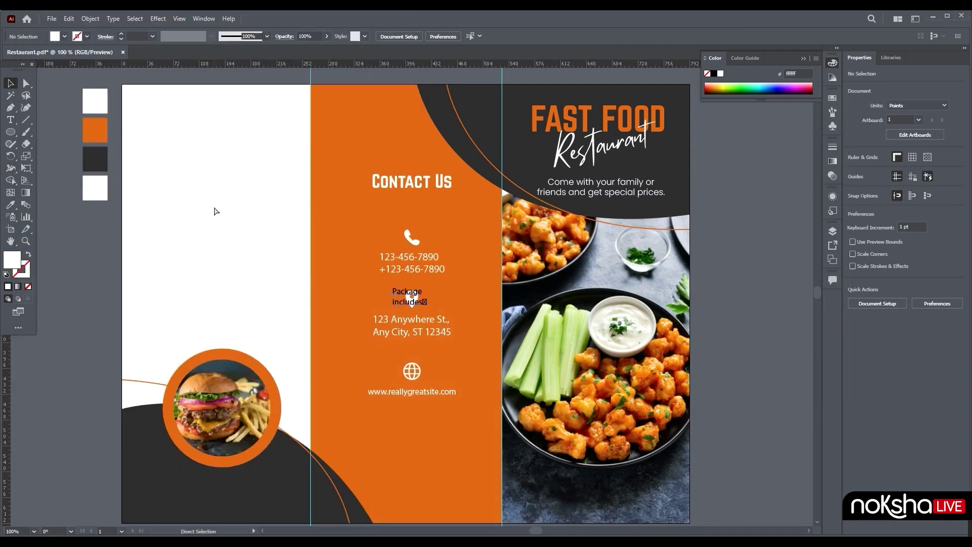
pyautogui.moveTo(409, 303); pyautogui.dragTo(189, 141)
# Match the Package includes heading to the FAST FOOD title style with the Eyedropper and colour it dark grey from the swatch.
pyautogui.press('i')
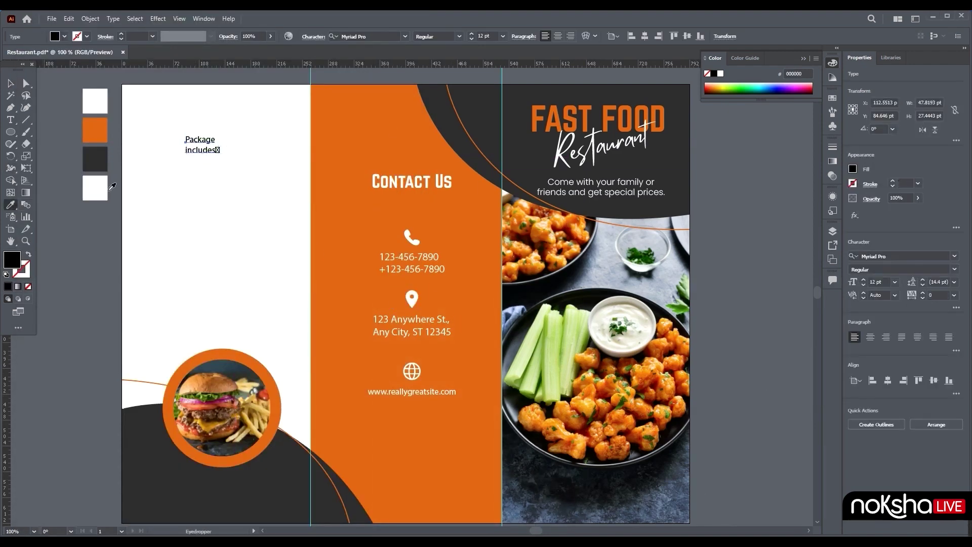
pyautogui.click(597, 122)
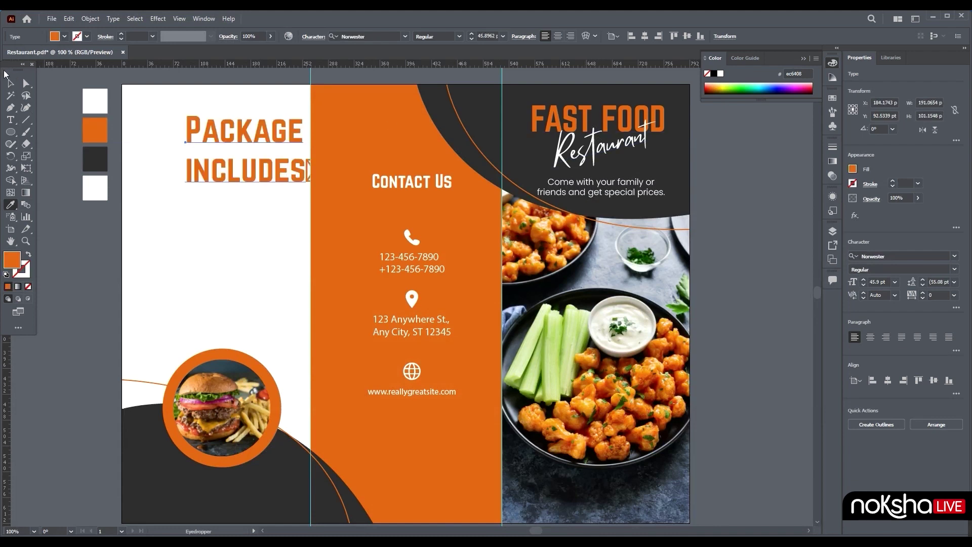
pyautogui.click(86, 155)
# Scale the Package includes heading down to about 25.8 pt and delete the stray character at its end.
pyautogui.press('v')
pyautogui.moveTo(311, 184); pyautogui.dragTo(223, 148)
pyautogui.doubleClick(225, 147)
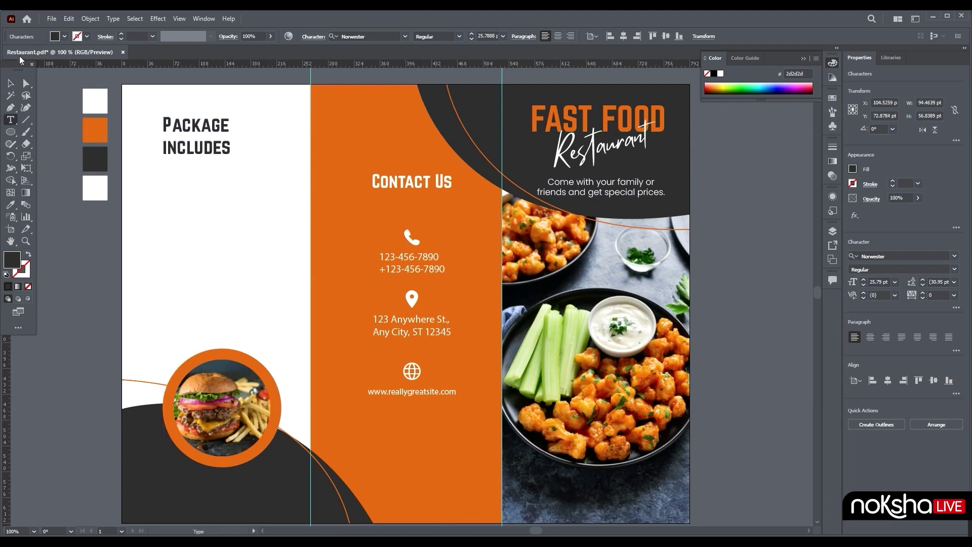
pyautogui.click(10, 84)
pyautogui.click(299, 305)
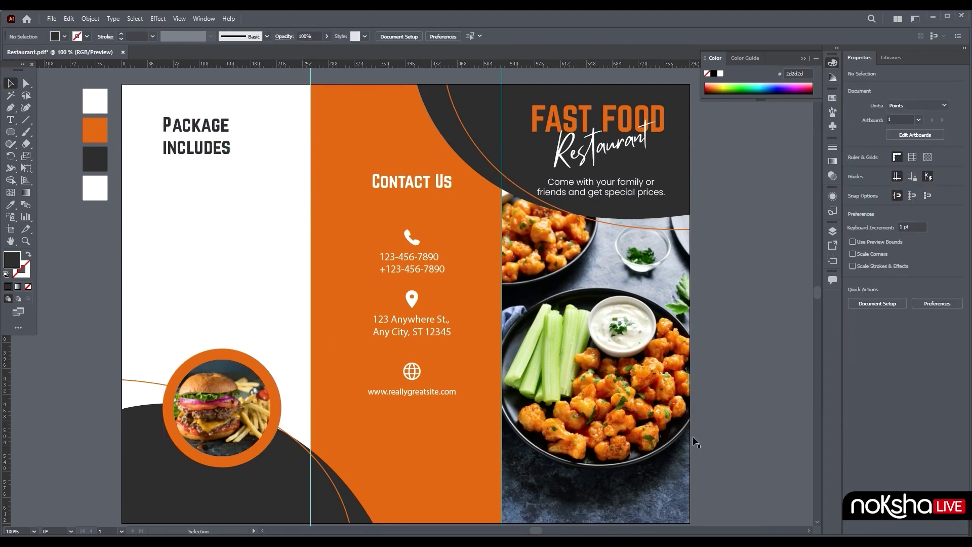
# Copy the "Enjoy your favourite food" paragraph from Notepad into a text area about 133 by 71 pt beneath the Package includes heading.
pyautogui.hotkey('alt', 'Tab')
pyautogui.moveTo(20, 201); pyautogui.dragTo(417, 209)
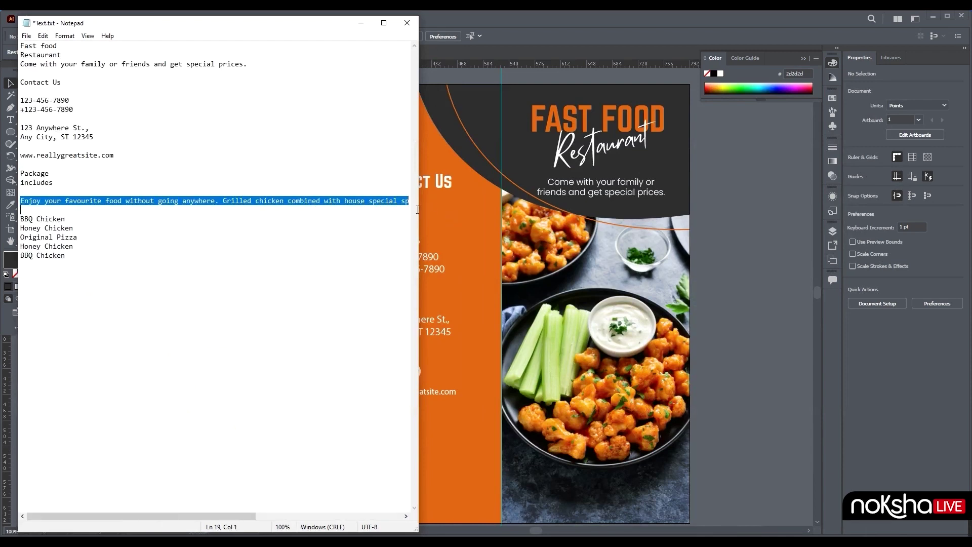
pyautogui.click(361, 23)
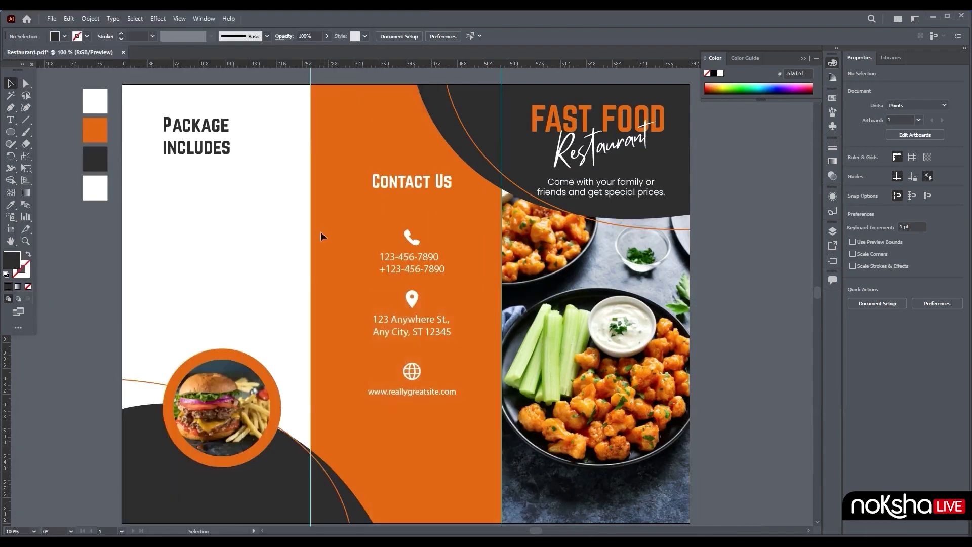
pyautogui.click(10, 119)
pyautogui.moveTo(163, 171); pyautogui.dragTo(259, 222)
pyautogui.hotkey('ctrl', 'v')
# Set the font size of the whole description paragraph to 12 pt.
pyautogui.hotkey('ctrl', 'a')
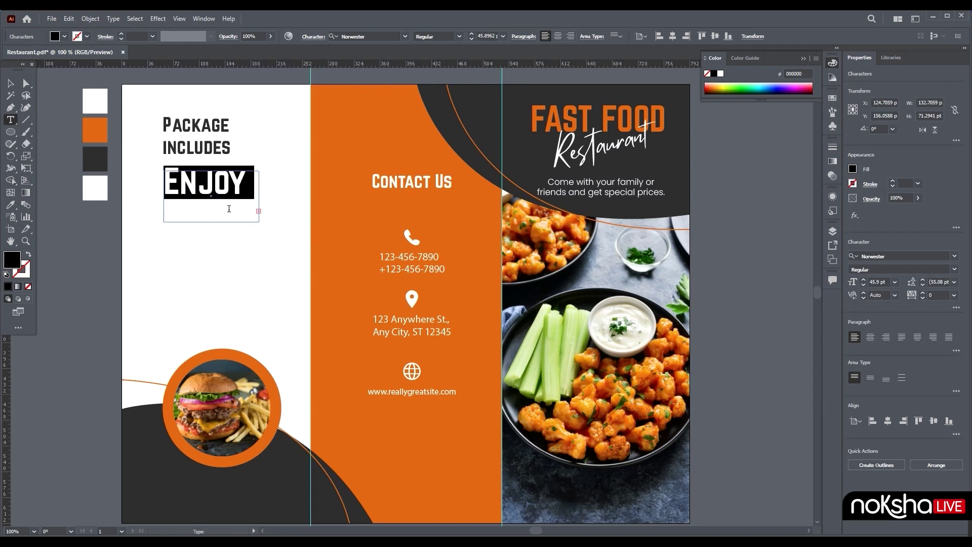
pyautogui.click(896, 282)
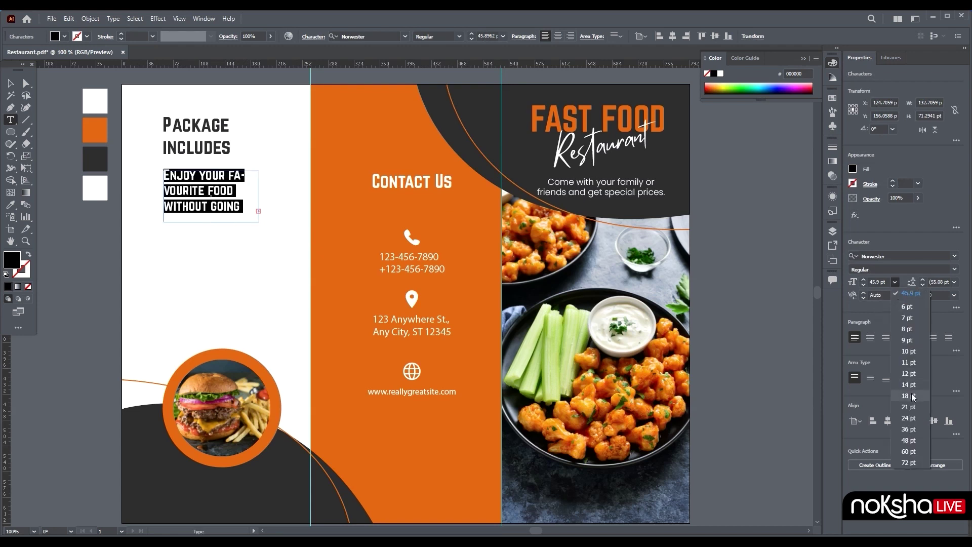
pyautogui.click(910, 375)
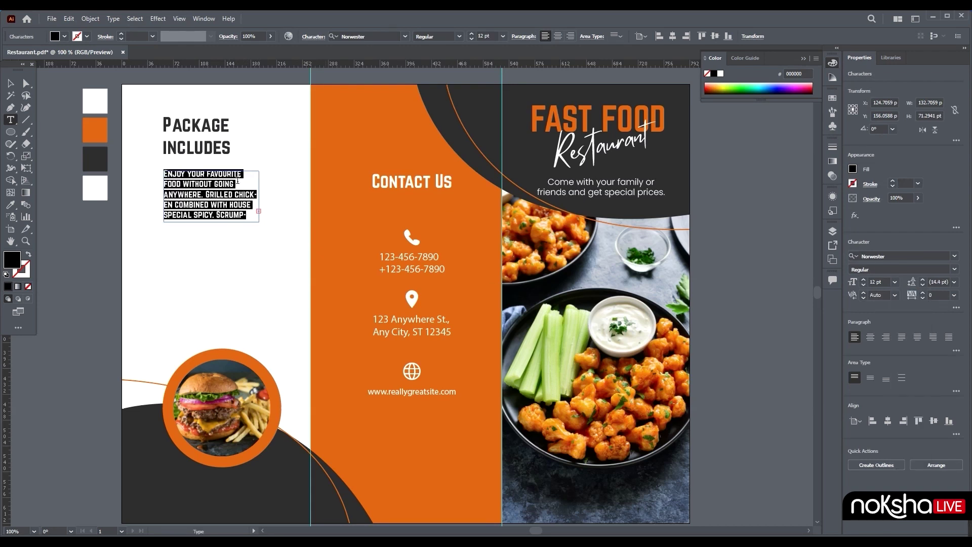
# Match the description paragraph to the phone numbers' text style with the Eyedropper and colour it dark grey from the swatch.
pyautogui.click(10, 85)
pyautogui.click(11, 205)
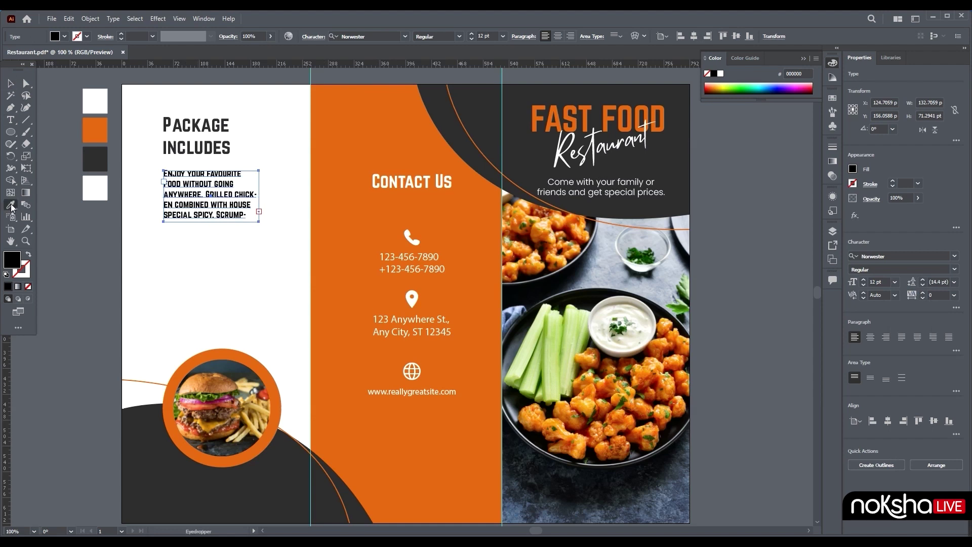
pyautogui.click(421, 264)
pyautogui.click(90, 166)
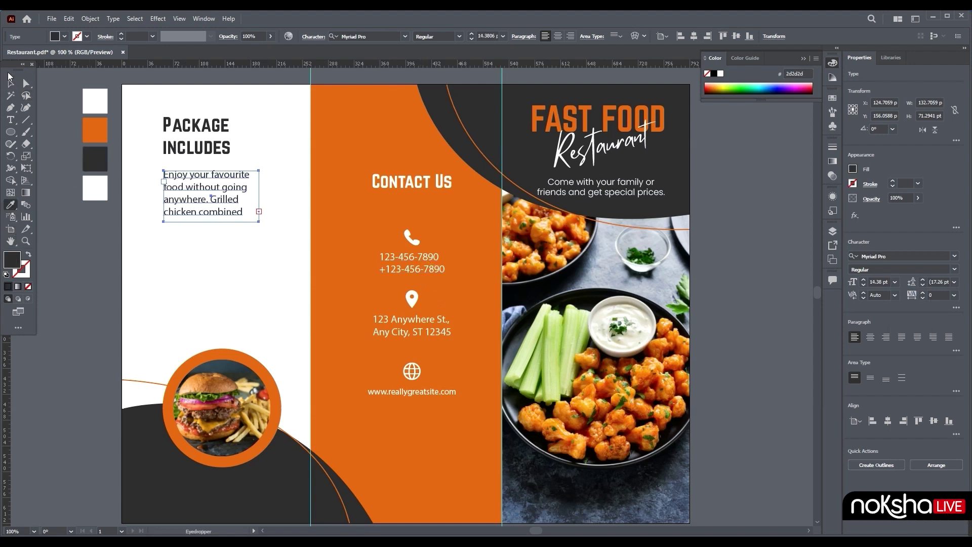
# Set the description paragraph's font size to 10 pt and justify it with the last line aligned left.
pyautogui.click(10, 83)
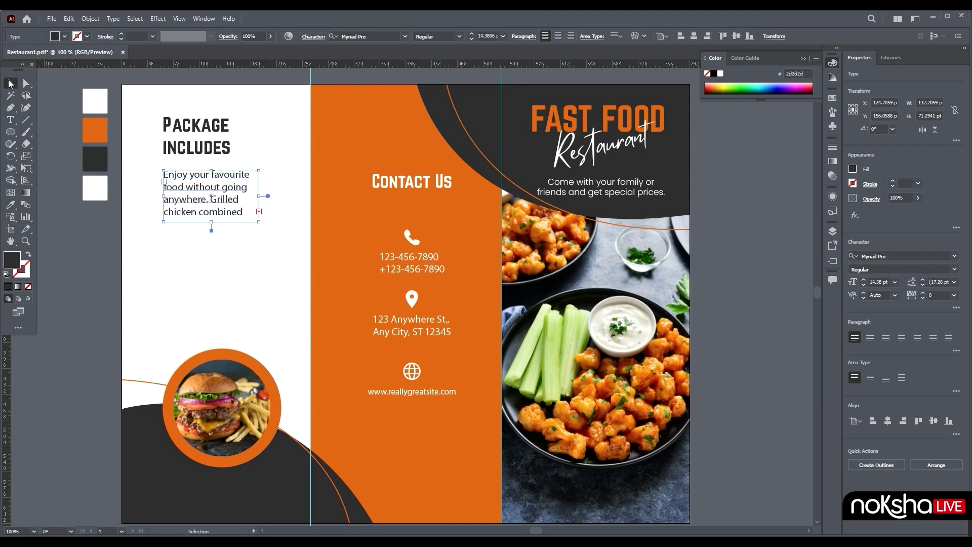
pyautogui.click(896, 283)
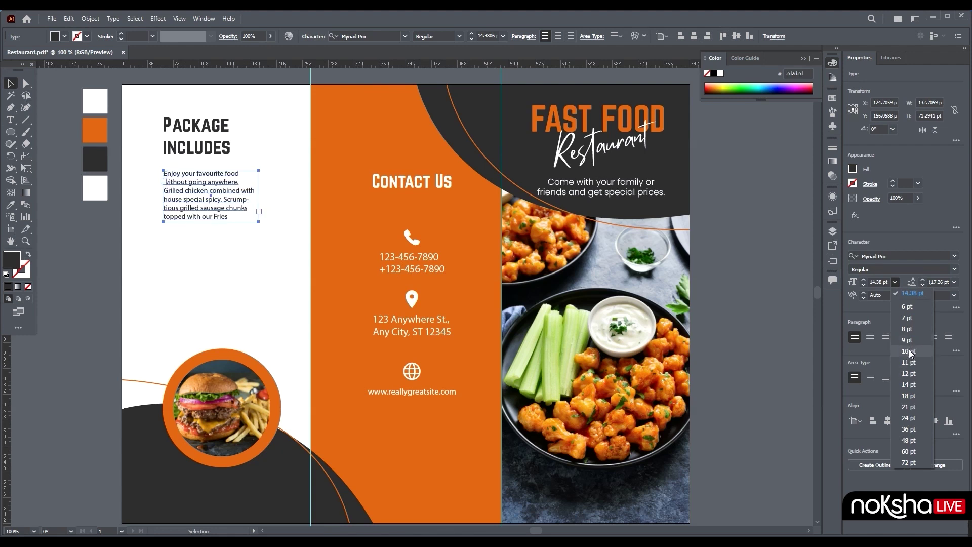
pyautogui.click(909, 350)
pyautogui.click(902, 339)
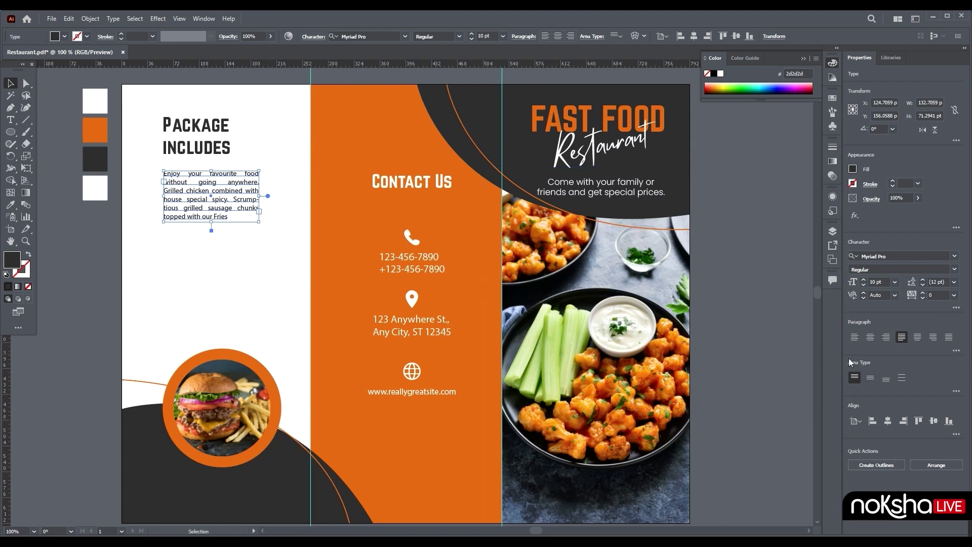
# Turn off hyphenation for the description paragraph, try the centred alignments and set it to left alignment.
pyautogui.click(957, 351)
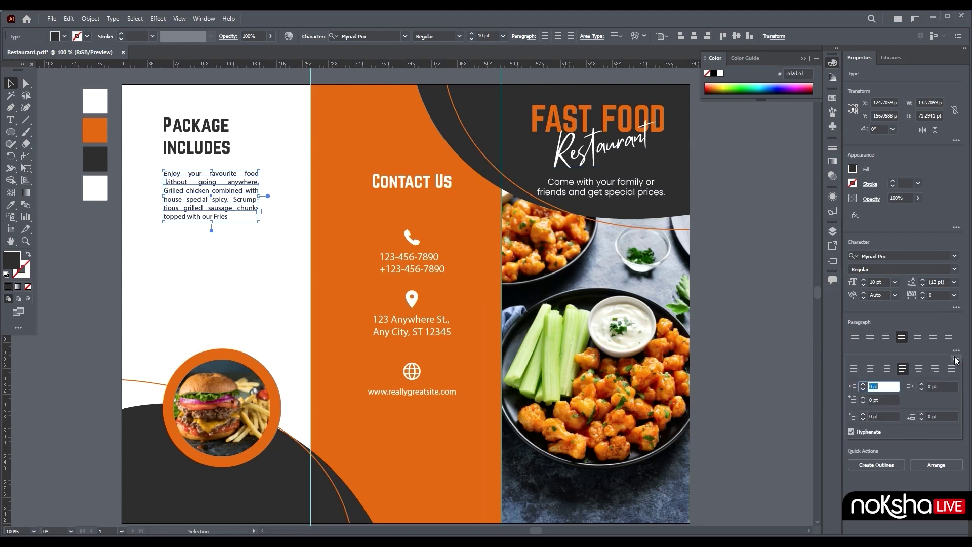
pyautogui.click(851, 432)
pyautogui.click(920, 371)
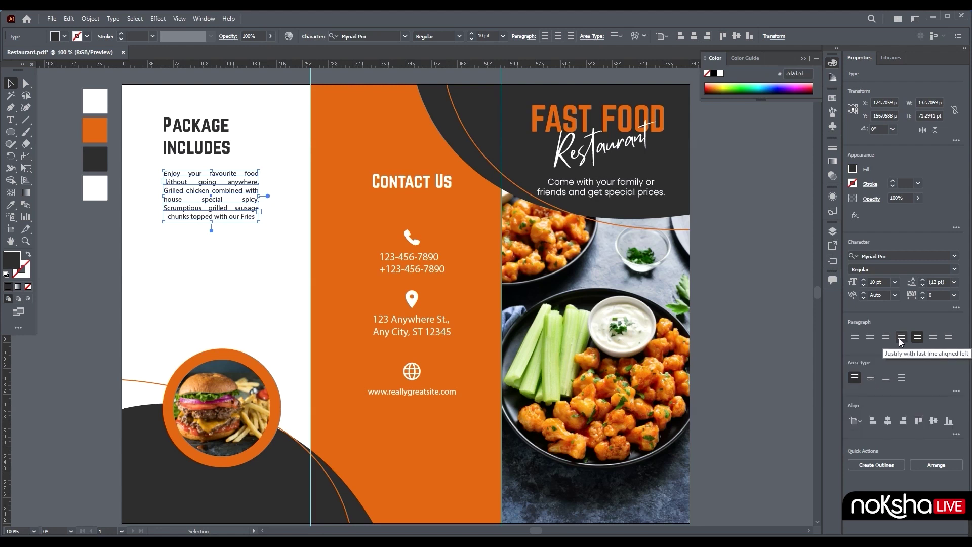
pyautogui.click(871, 338)
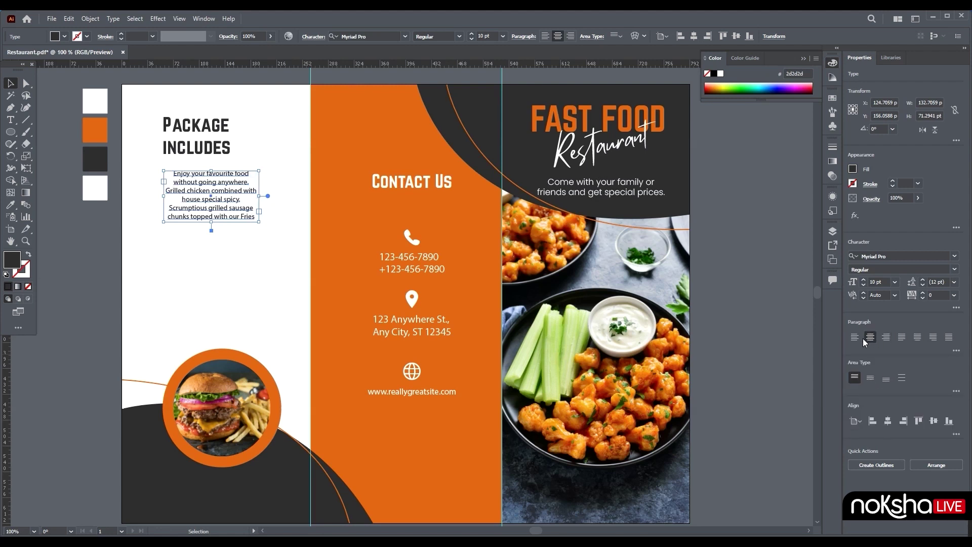
pyautogui.click(855, 337)
pyautogui.click(238, 254)
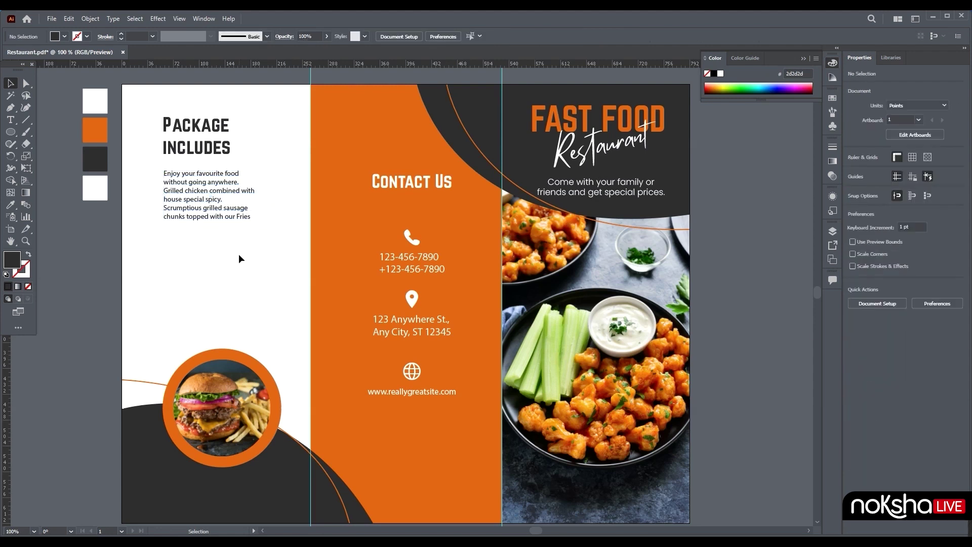
# Copy the five-line food list from BBQ Chicken onward from Notepad and place it beneath the description paragraph.
pyautogui.hotkey('alt', 'Tab')
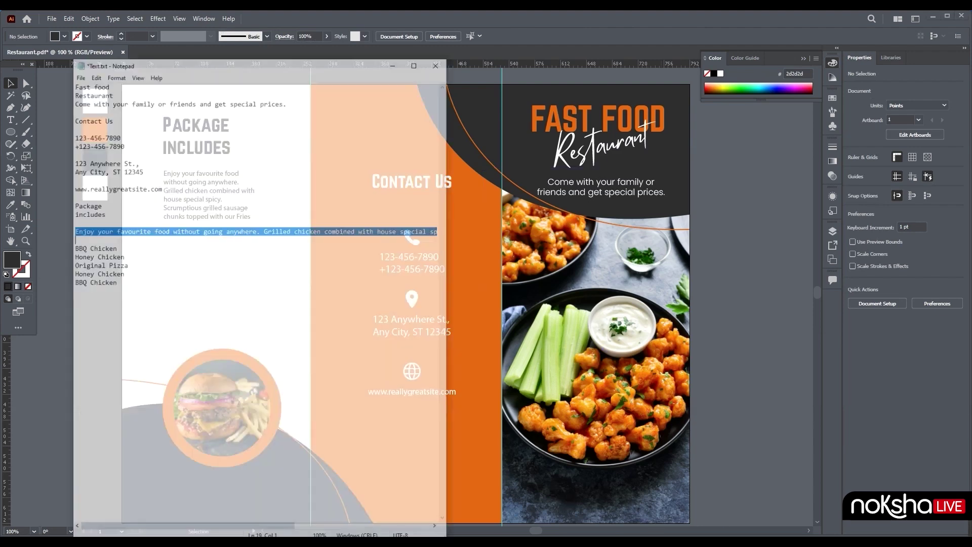
pyautogui.moveTo(66, 256); pyautogui.dragTo(21, 210)
pyautogui.hotkey('ctrl', 'c')
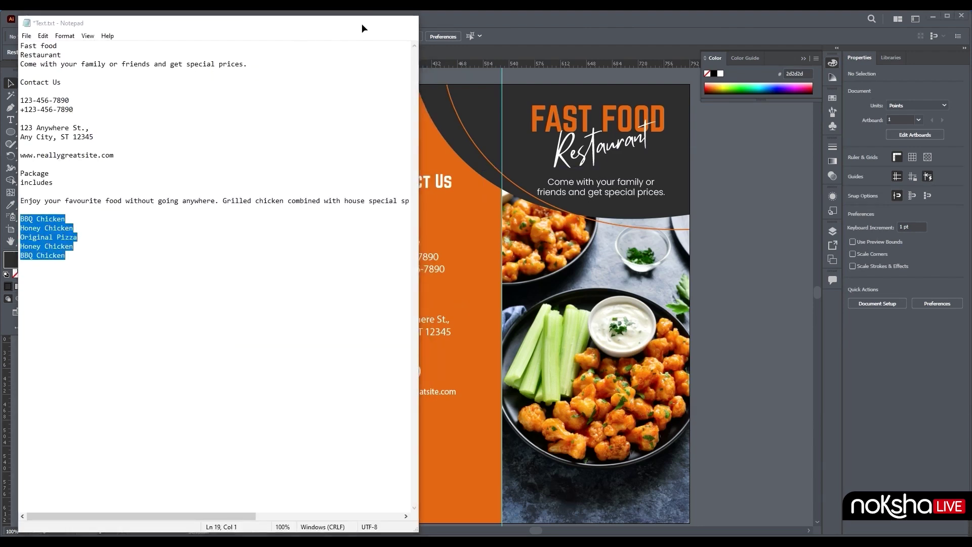
pyautogui.click(361, 23)
pyautogui.hotkey('ctrl', 'v')
pyautogui.moveTo(425, 324); pyautogui.dragTo(208, 275)
# Increase the food list's leading to 24.4 pt and colour the text dark grey from the swatch.
pyautogui.hotkey('alt', 'Down')
pyautogui.hotkey('alt', 'Down')
pyautogui.hotkey('alt', 'Down')
pyautogui.hotkey('alt', 'Down')
pyautogui.hotkey('alt', 'Down')
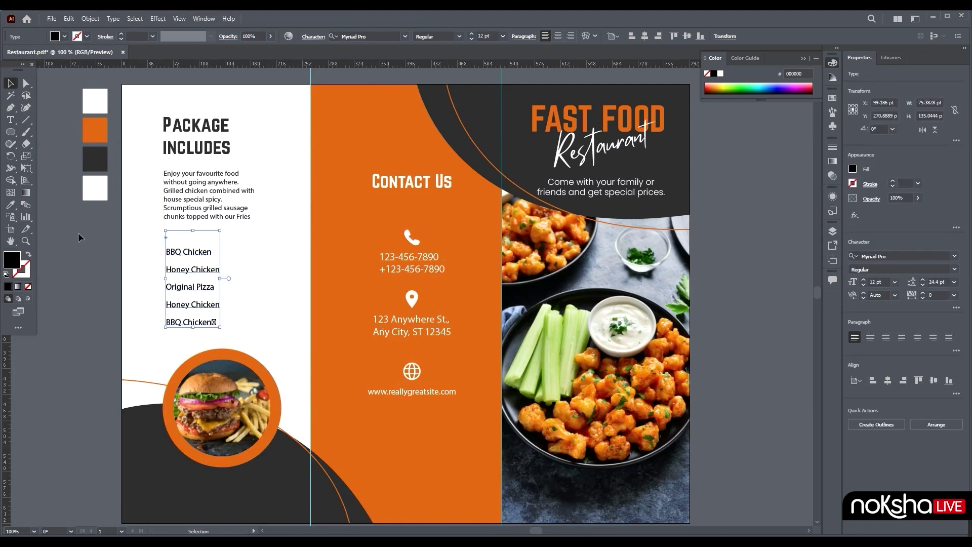
pyautogui.click(10, 83)
pyautogui.click(82, 273)
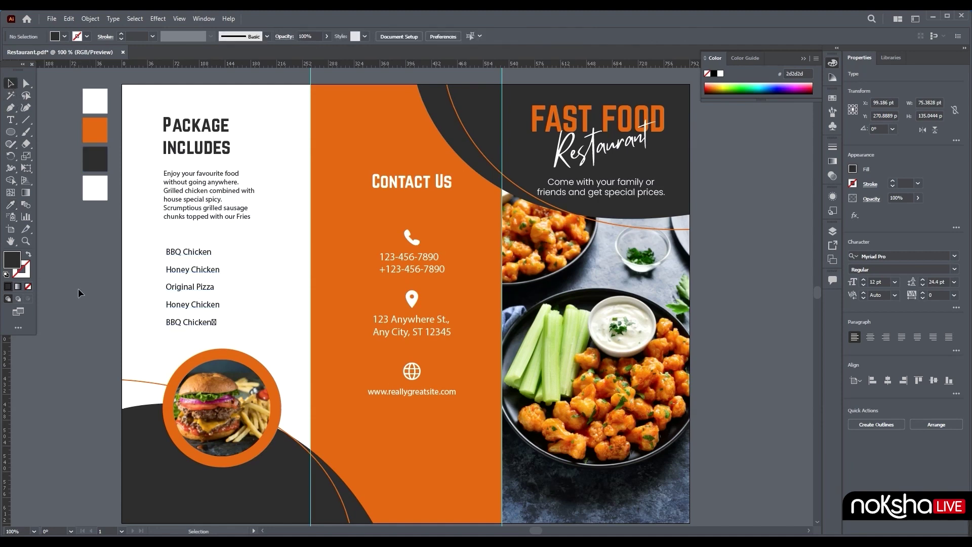
# Draw a small check mark before the first BBQ Chicken line with the Pen tool and swap its fill to stroke.
pyautogui.hotkey('ctrl', '=')
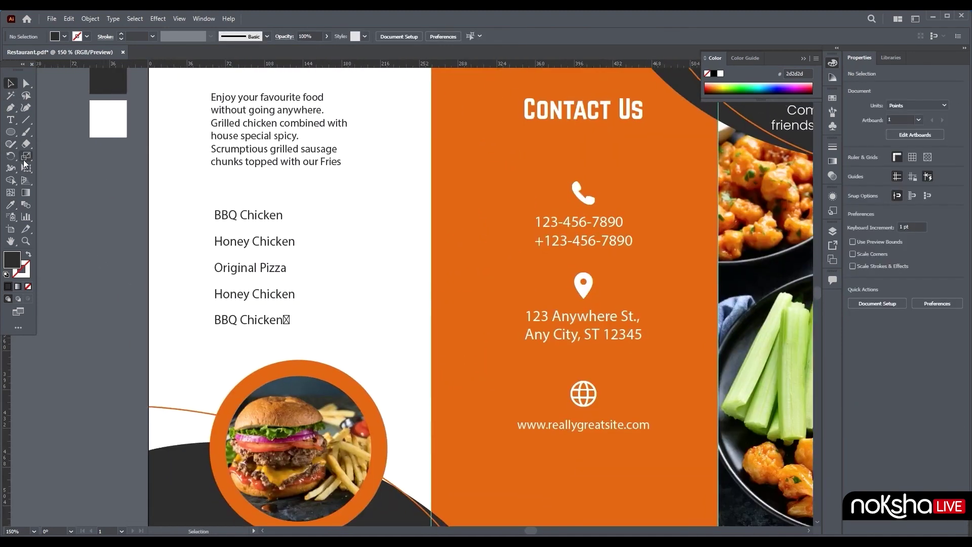
pyautogui.press('p')
pyautogui.click(196, 217)
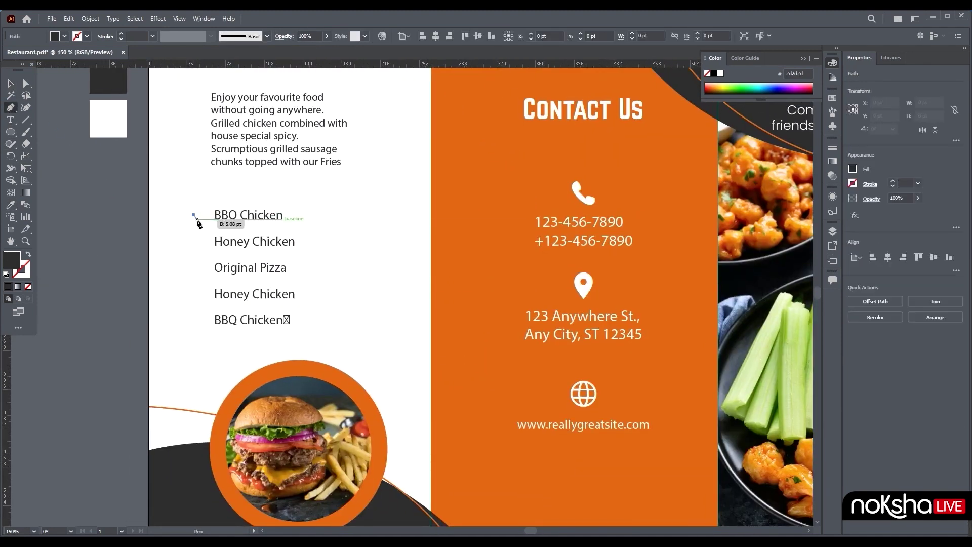
pyautogui.click(210, 207)
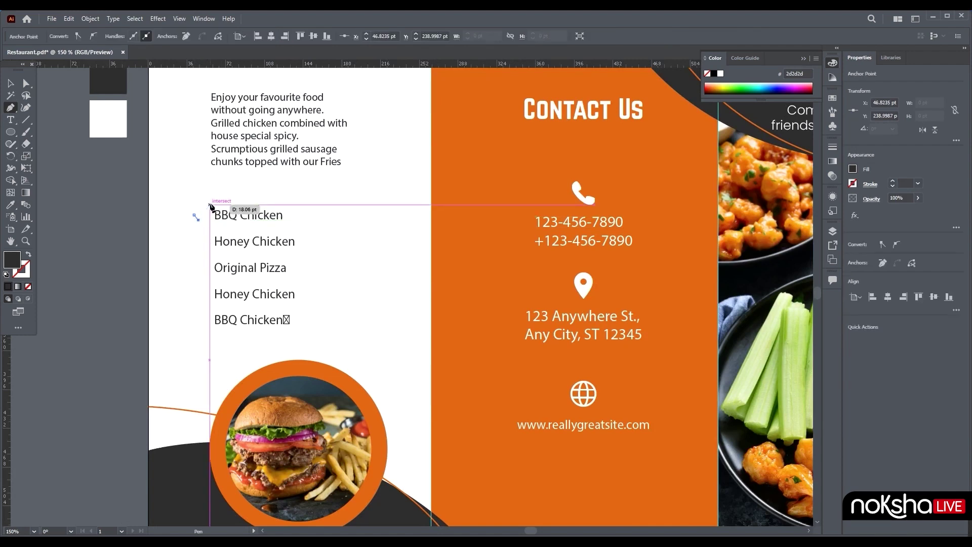
pyautogui.hotkey('shift', 'x')
# Colour the check mark's stroke orange by sampling the orange swatch, keeping it without a fill.
pyautogui.scroll(3, 61, 202)
pyautogui.press('i')
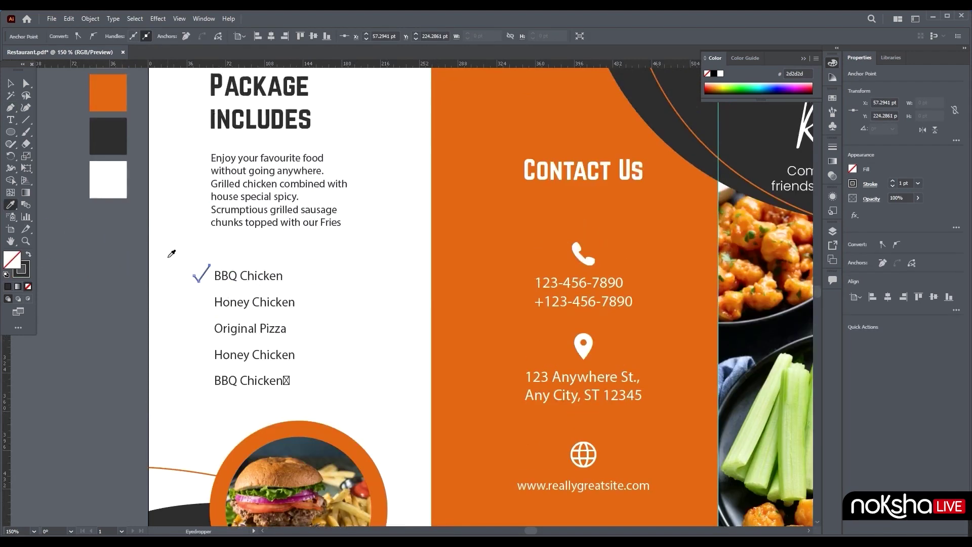
pyautogui.click(122, 107)
pyautogui.click(28, 256)
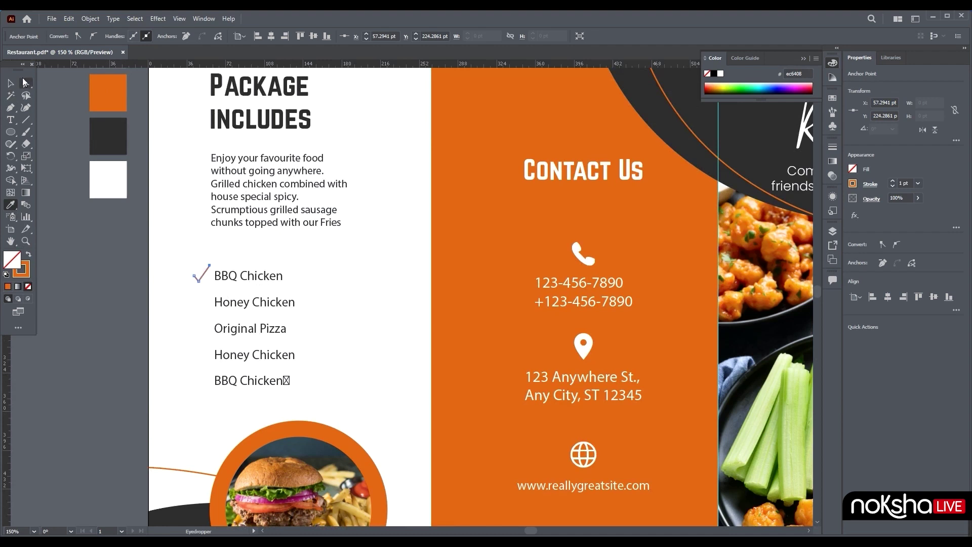
# Lower the check mark's long-arm end point slightly and set its stroke weight to 2 pt.
pyautogui.click(24, 82)
pyautogui.moveTo(209, 265); pyautogui.dragTo(209, 270)
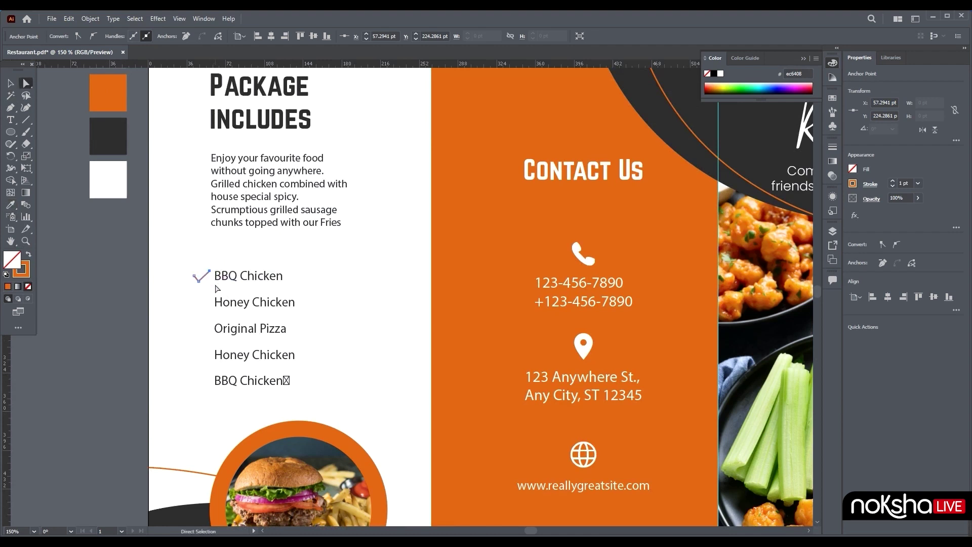
pyautogui.click(10, 82)
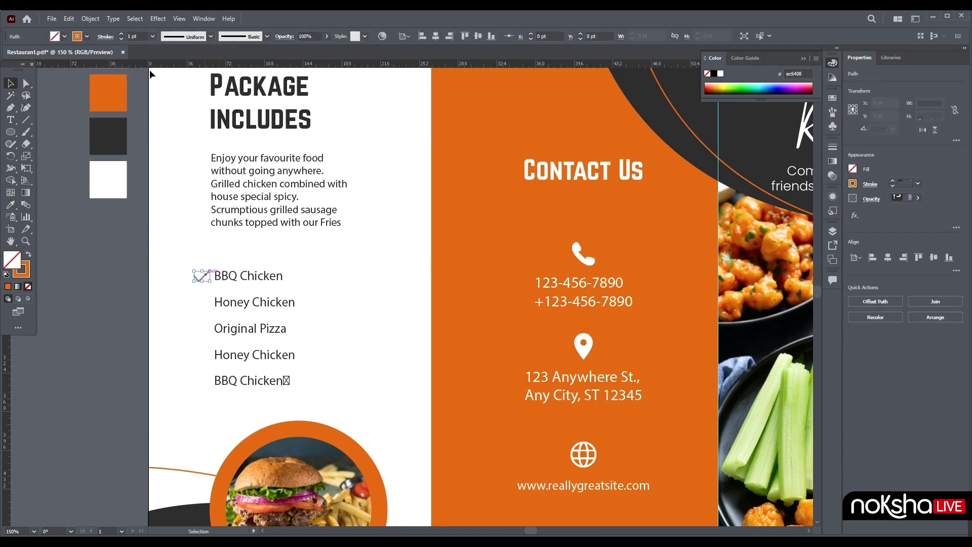
pyautogui.scroll(-1, 184, 342)
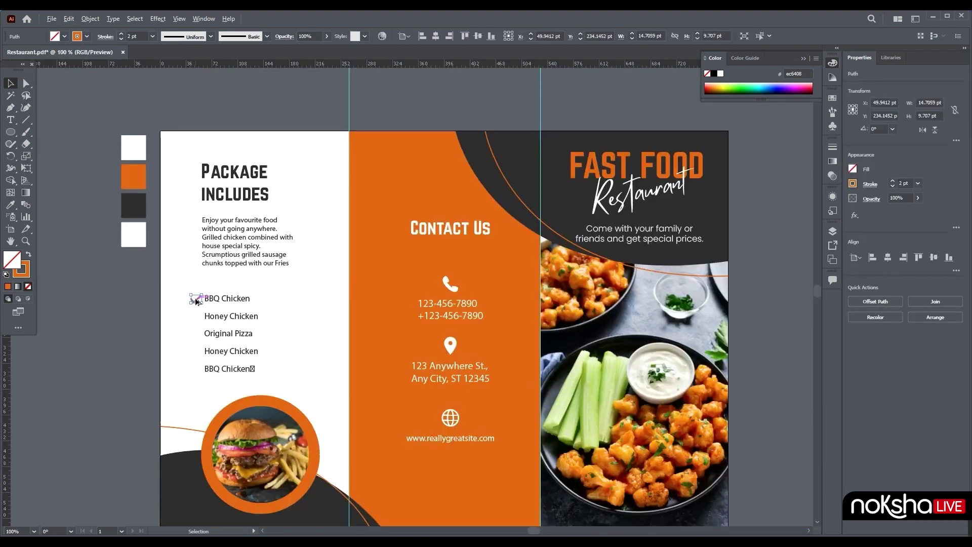
# Copy the check mark down beside the other four food list lines and align each copy with its line.
pyautogui.moveTo(197, 301); pyautogui.dragTo(198, 319)
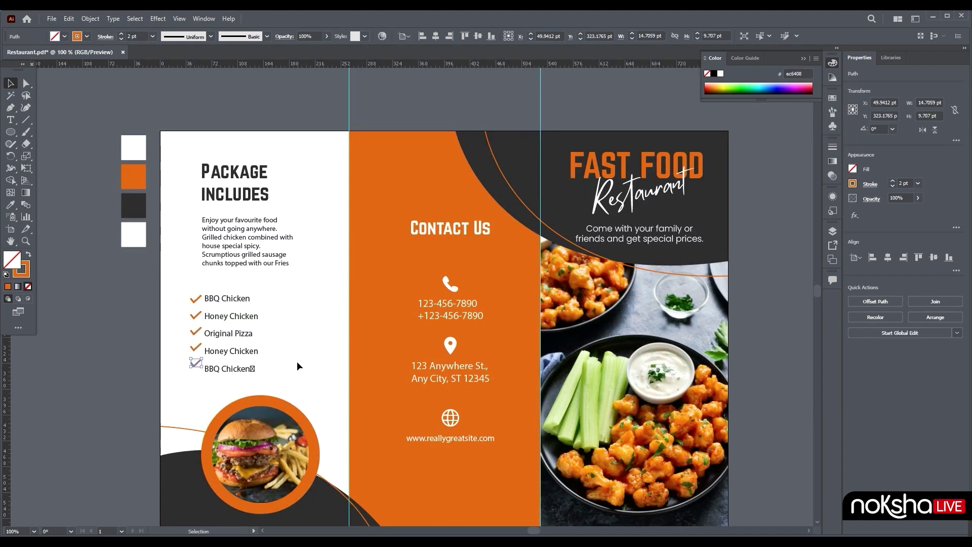
pyautogui.press('Down')
pyautogui.press('Down')
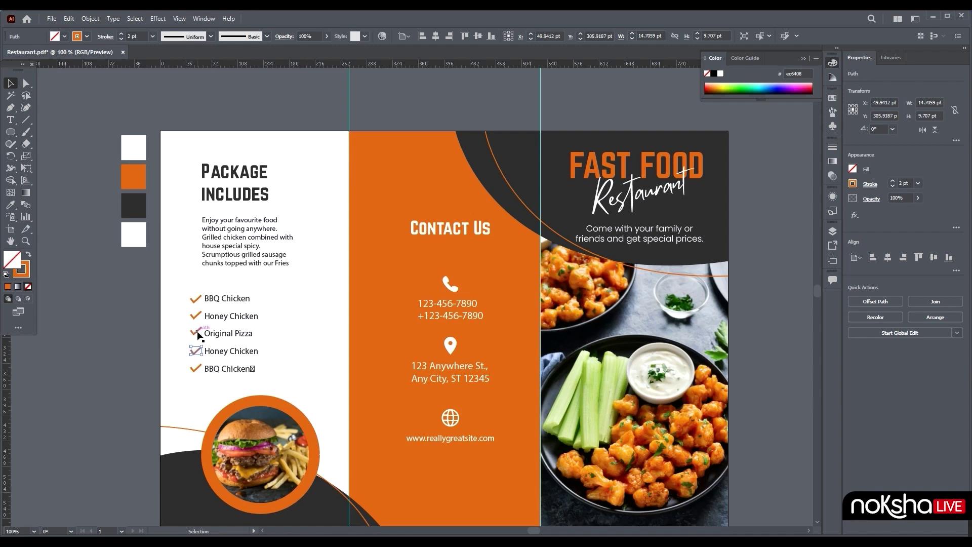
pyautogui.moveTo(199, 336); pyautogui.dragTo(199, 335)
pyautogui.click(156, 334)
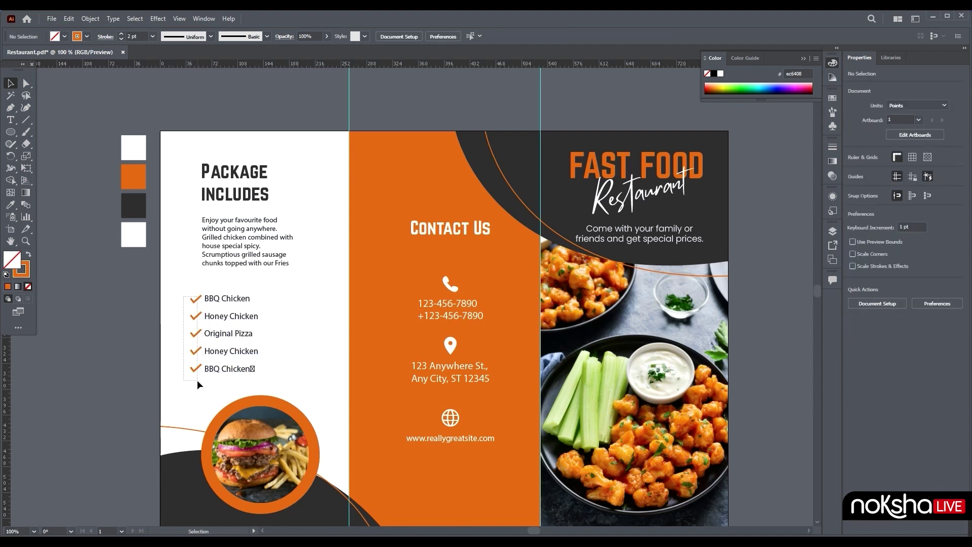
# Nudge all five check marks slightly left to widen the gap to the food list text.
pyautogui.moveTo(197, 380); pyautogui.dragTo(196, 379)
pyautogui.press('Left')
pyautogui.press('Left')
pyautogui.press('Left')
pyautogui.press('Left')
pyautogui.press('Left')
pyautogui.click(130, 362)
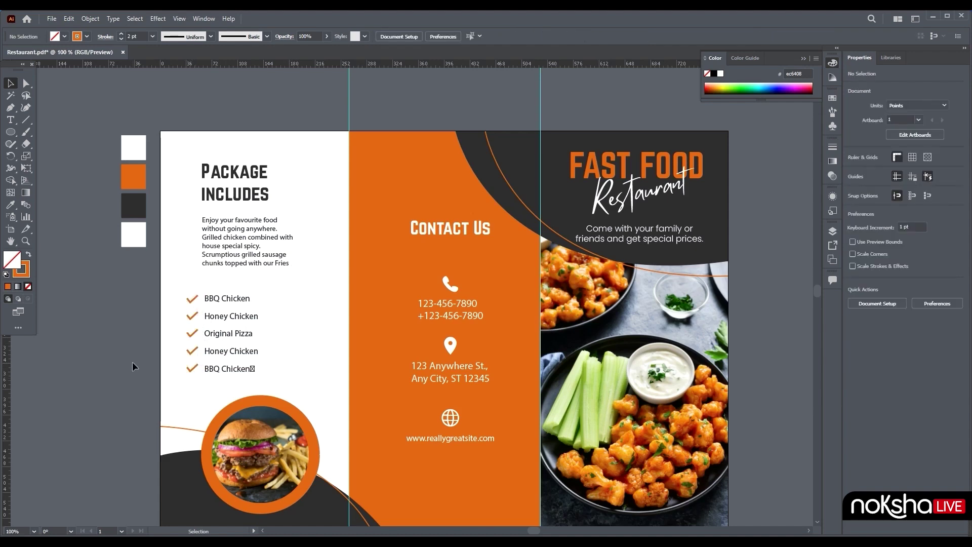
# Apply the Contact Us heading's Norwester text style to the phone numbers and set their font size to 14 pt.
pyautogui.scroll(-3, 385, 328)
pyautogui.hscroll(1, 385, 328)
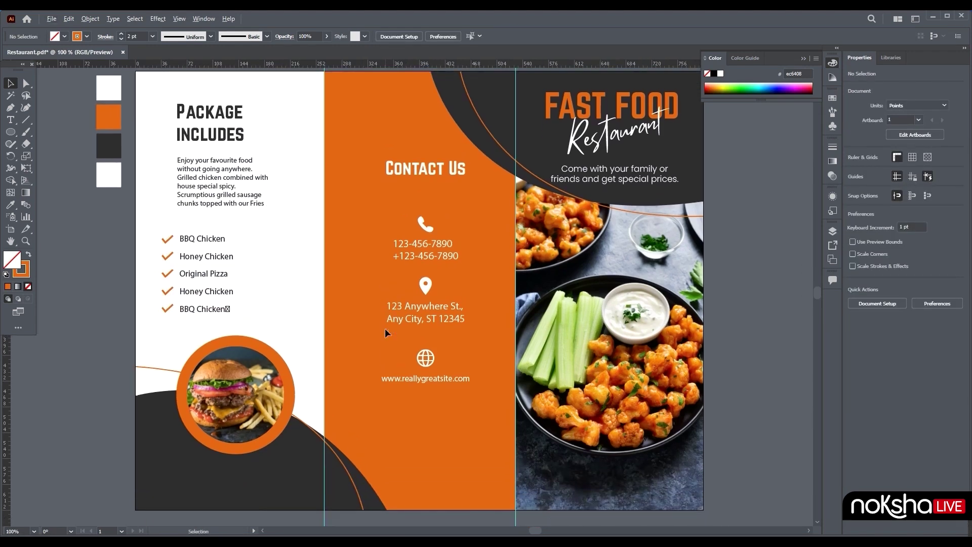
pyautogui.scroll(-1, 385, 329)
pyautogui.click(410, 270)
pyautogui.press('i')
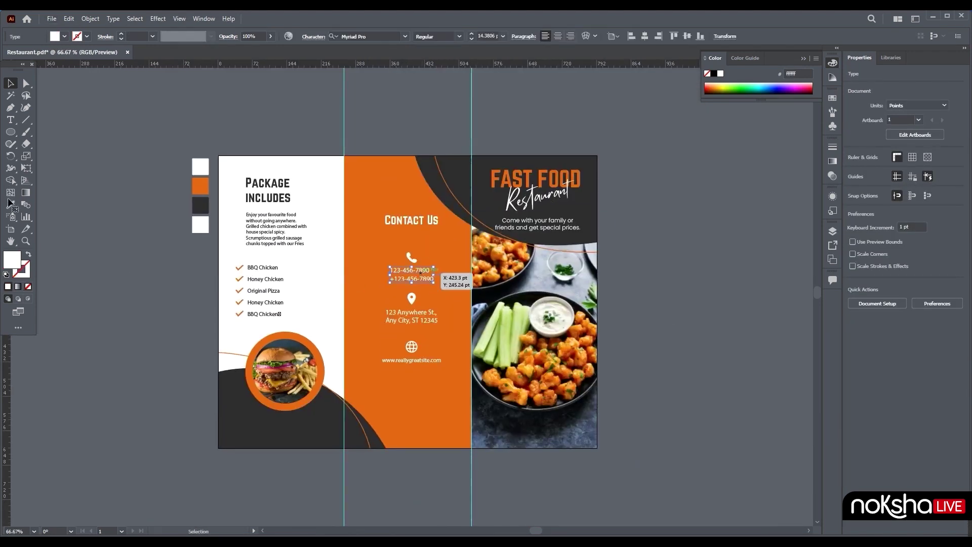
pyautogui.click(400, 218)
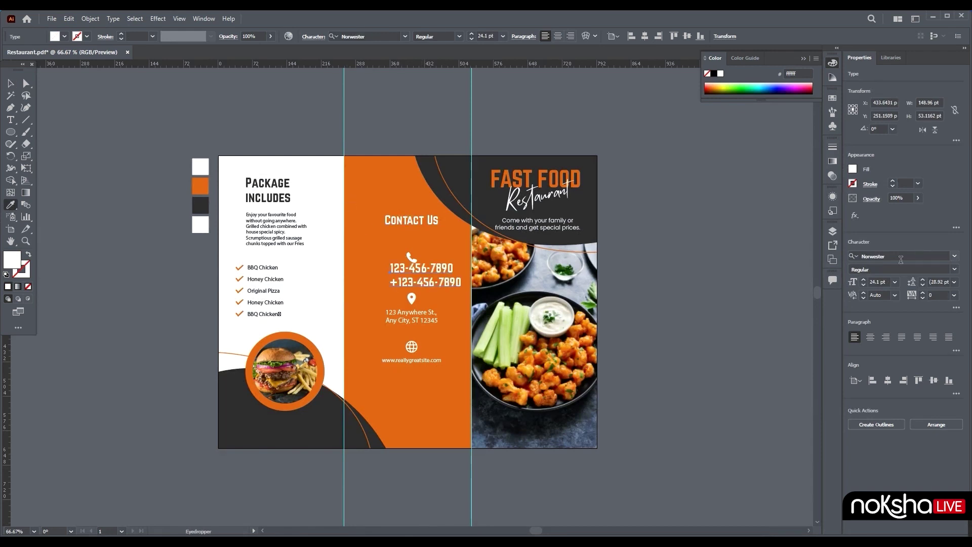
pyautogui.click(894, 283)
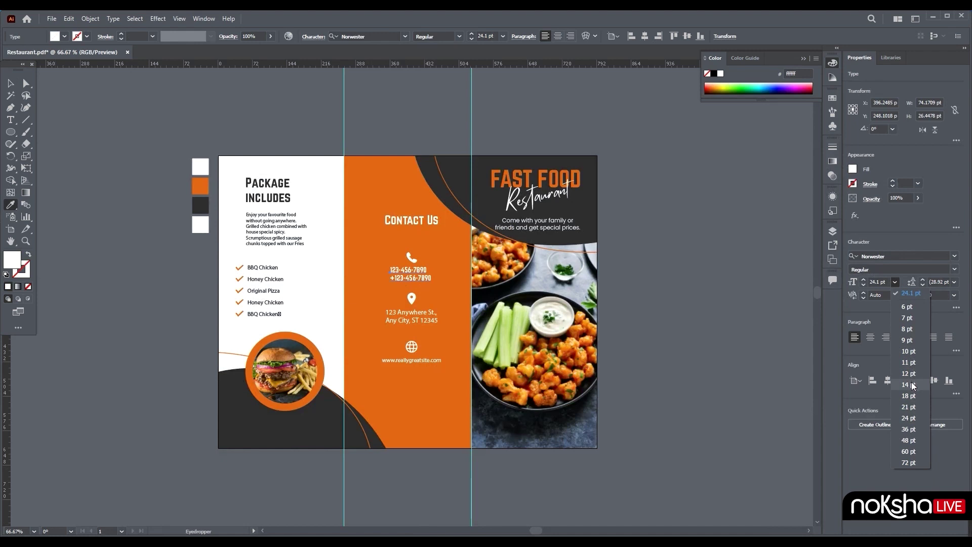
pyautogui.click(911, 387)
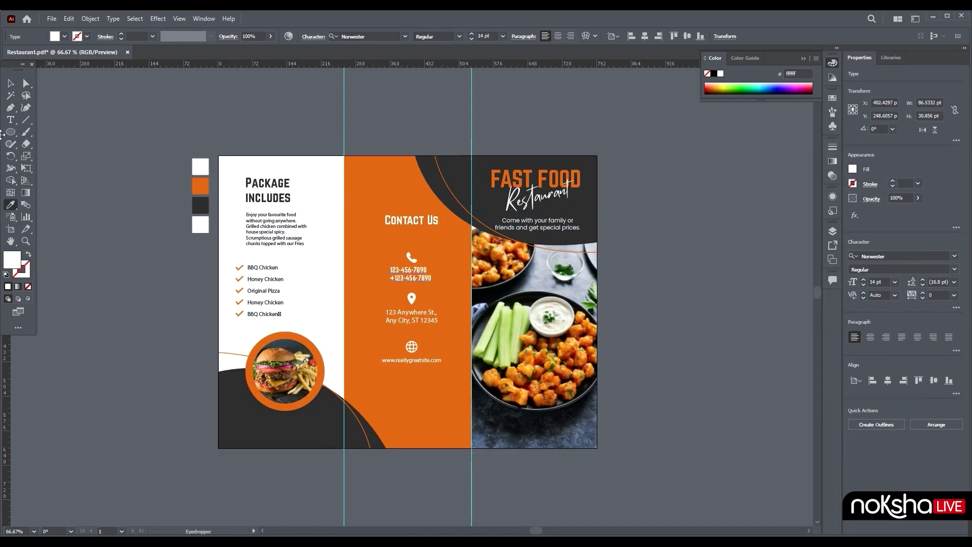
# Apply the phone numbers' text style to the address and the website line with the Eyedropper.
pyautogui.click(430, 318)
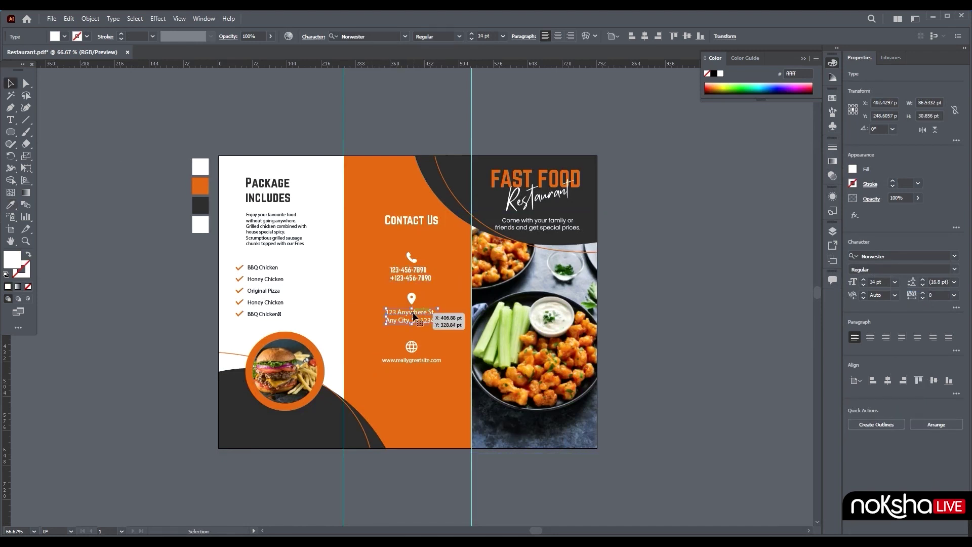
pyautogui.click(400, 275)
pyautogui.click(425, 361)
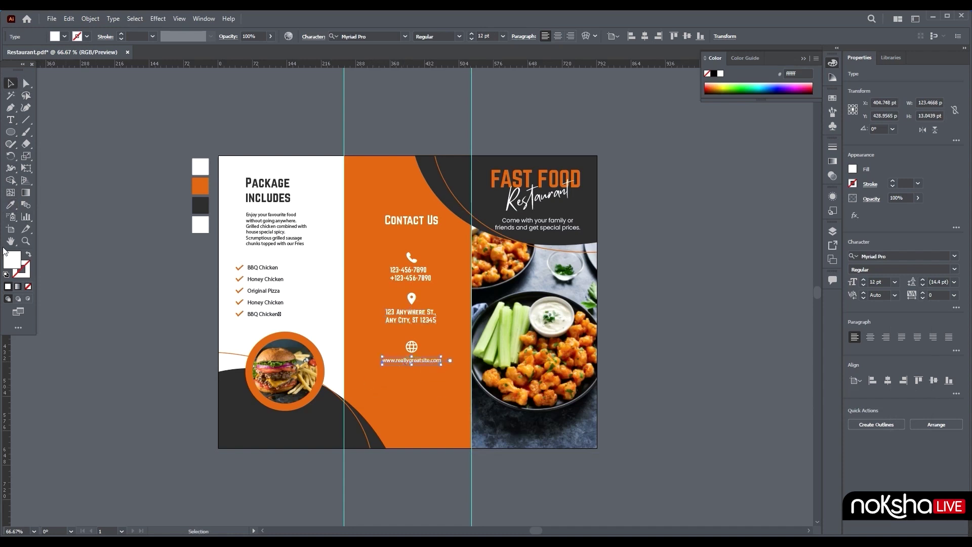
pyautogui.click(418, 317)
pyautogui.click(13, 84)
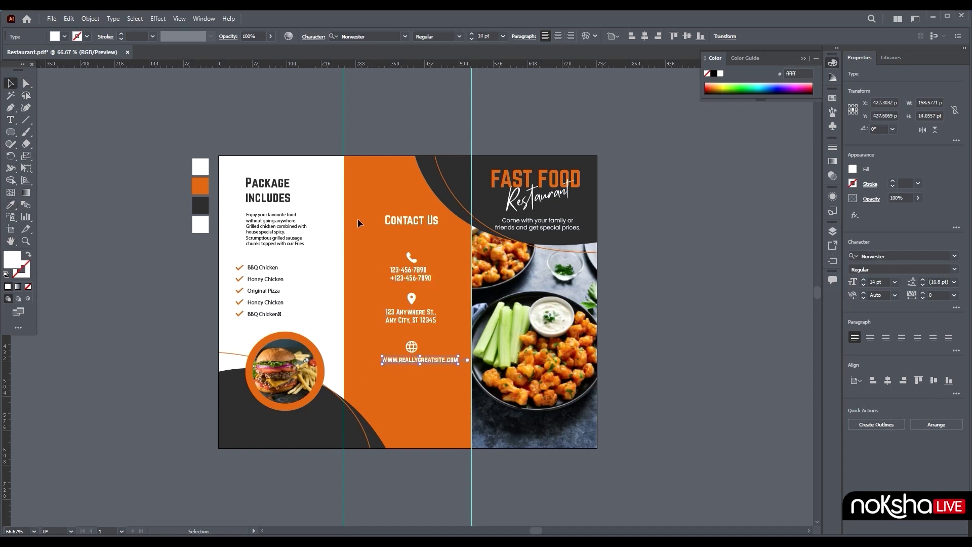
# Enlarge the Contact Us heading to about the website line's width and centre all contact texts and icons horizontally on each other.
pyautogui.click(411, 220)
pyautogui.moveTo(446, 231); pyautogui.dragTo(411, 236)
pyautogui.moveTo(418, 391); pyautogui.dragTo(378, 225)
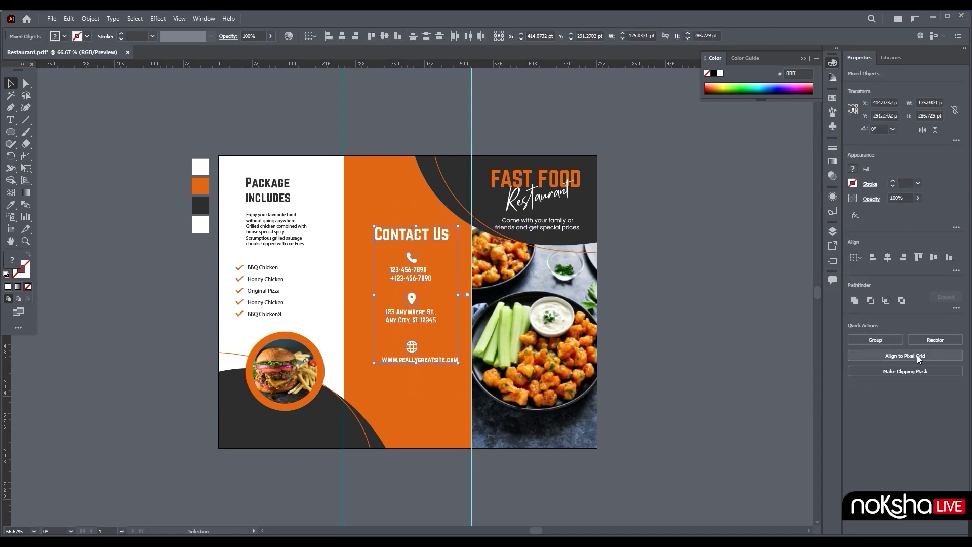
pyautogui.click(889, 257)
# Nudge the contact texts and icons left to centre them between the orange panel's two guides.
pyautogui.press('Left')
pyautogui.press('Left')
pyautogui.press('Left')
pyautogui.press('Left')
pyautogui.press('Left')
pyautogui.press('Left')
pyautogui.press('Left')
pyautogui.press('Left')
pyautogui.press('Left')
pyautogui.press('Left')
pyautogui.press('Left')
pyautogui.press('Left')
pyautogui.press('Left')
pyautogui.press('Left')
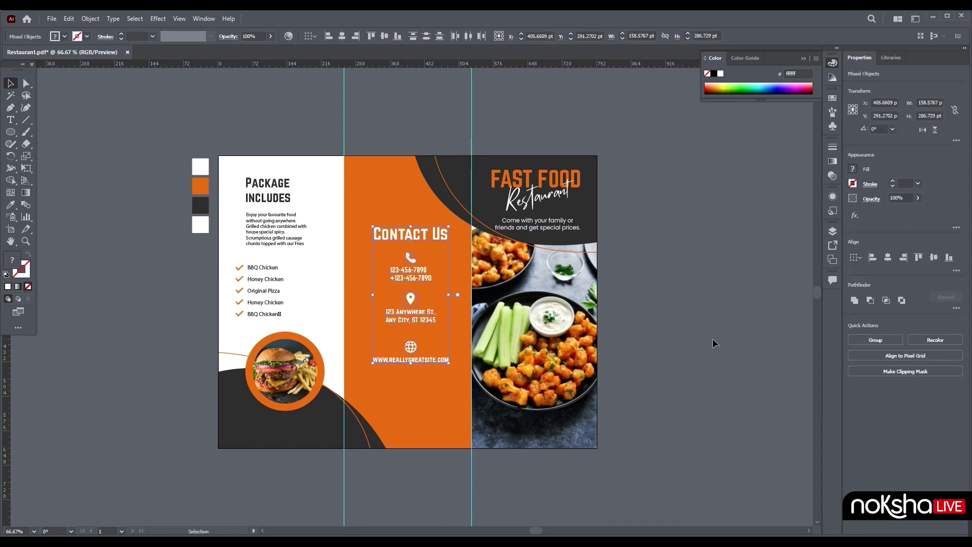
pyautogui.press('Left')
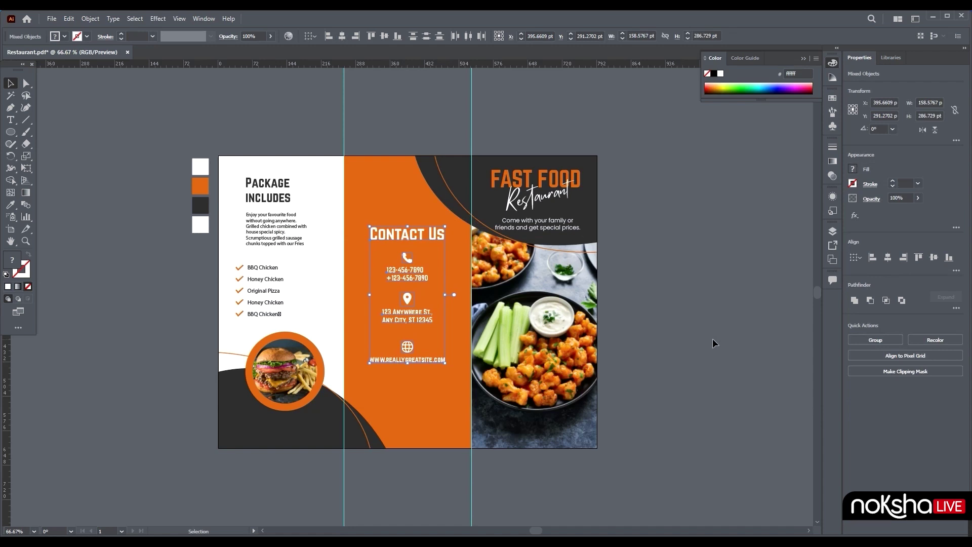
pyautogui.press('Right')
pyautogui.press('Right')
pyautogui.press('Right')
# Move the whole contact block slightly down within the orange panel and deselect it.
pyautogui.press('Down')
pyautogui.press('Down')
pyautogui.press('Down')
pyautogui.press('Down')
pyautogui.press('Down')
pyautogui.press('Down')
pyautogui.press('Down')
pyautogui.press('Down')
pyautogui.press('Down')
pyautogui.press('Down')
pyautogui.press('Down')
pyautogui.press('Down')
pyautogui.press('Down')
pyautogui.press('Down')
pyautogui.press('Down')
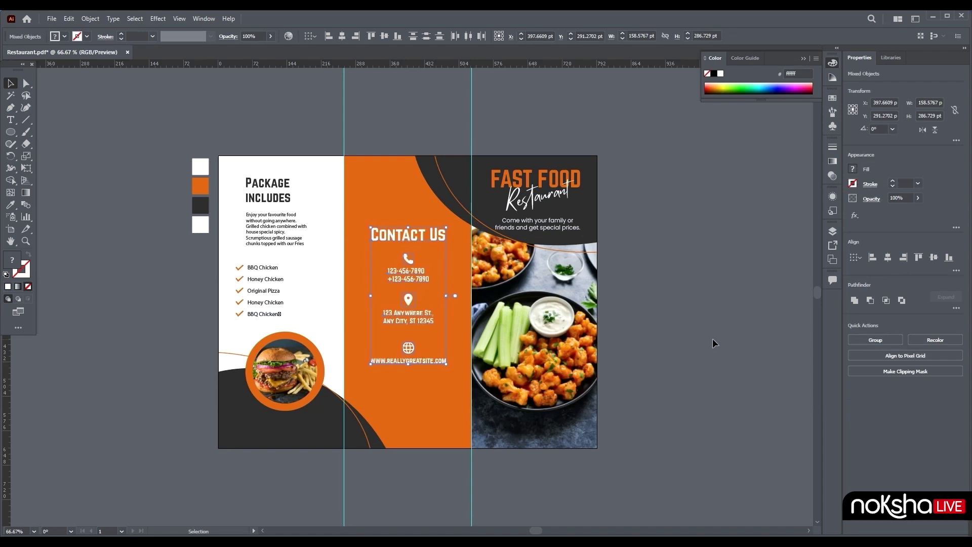
pyautogui.press('Down')
pyautogui.press('Down')
pyautogui.press('Down')
pyautogui.press('Down')
pyautogui.press('Down')
pyautogui.press('Down')
pyautogui.press('Down')
pyautogui.press('Down')
pyautogui.press('Down')
pyautogui.press('Down')
pyautogui.press('Down')
pyautogui.press('Down')
pyautogui.press('Down')
pyautogui.press('Down')
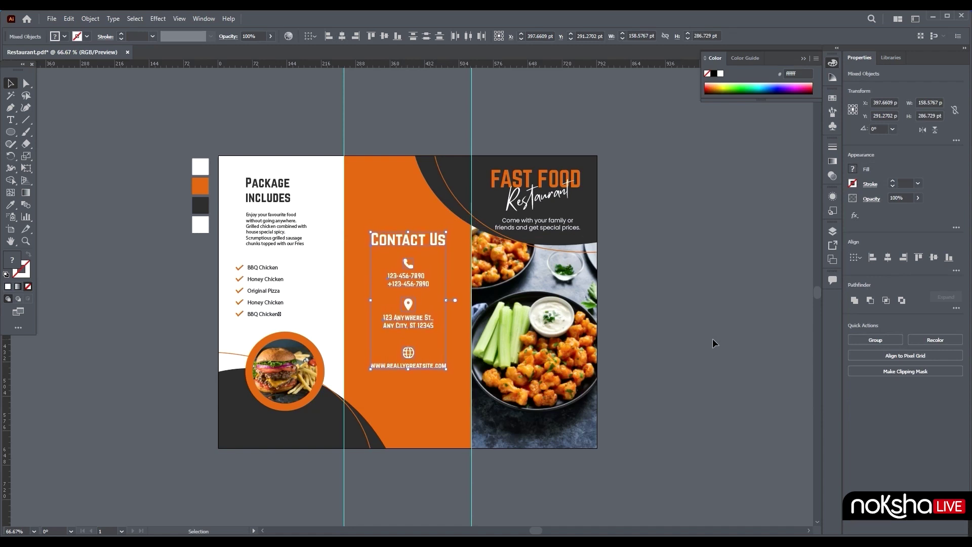
pyautogui.click(713, 339)
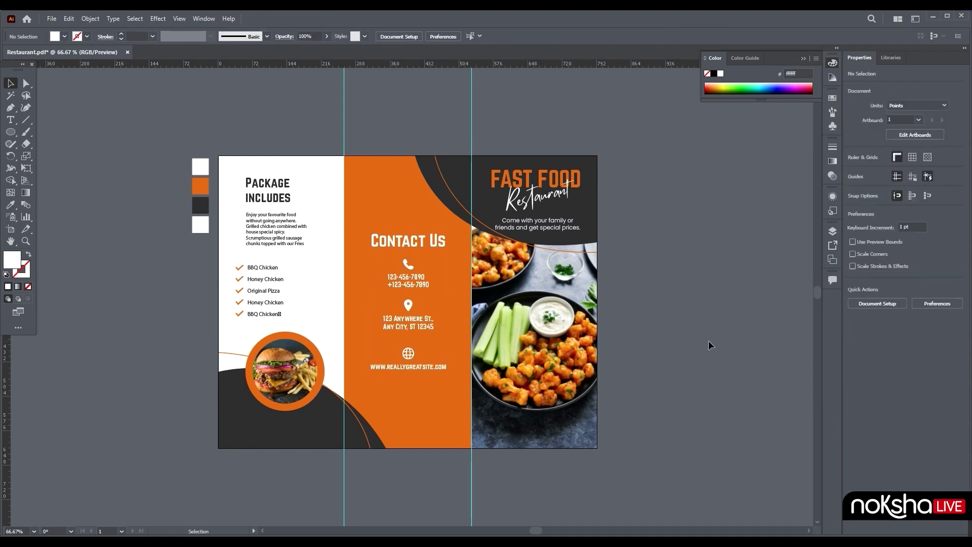
pyautogui.scroll(1, 658, 361)
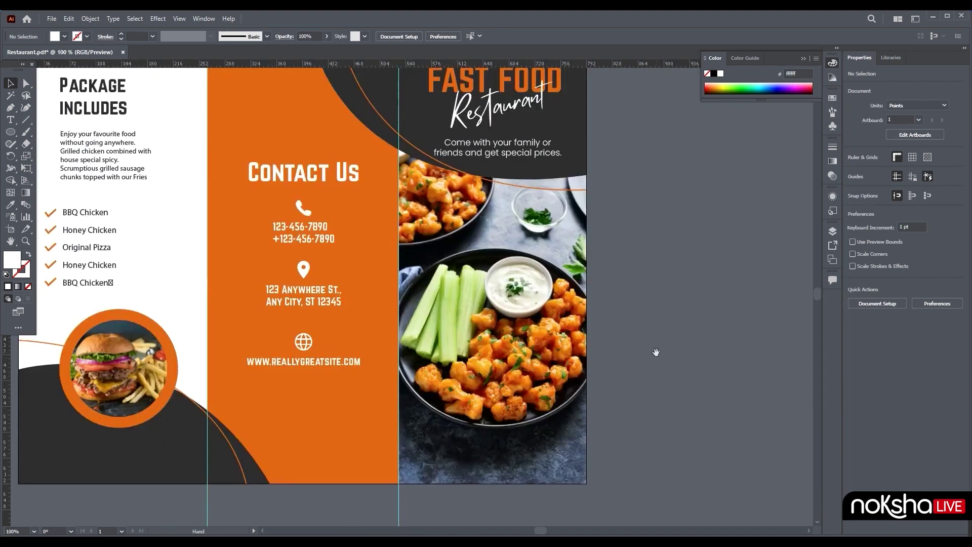
pyautogui.moveTo(653, 349); pyautogui.dragTo(769, 388)
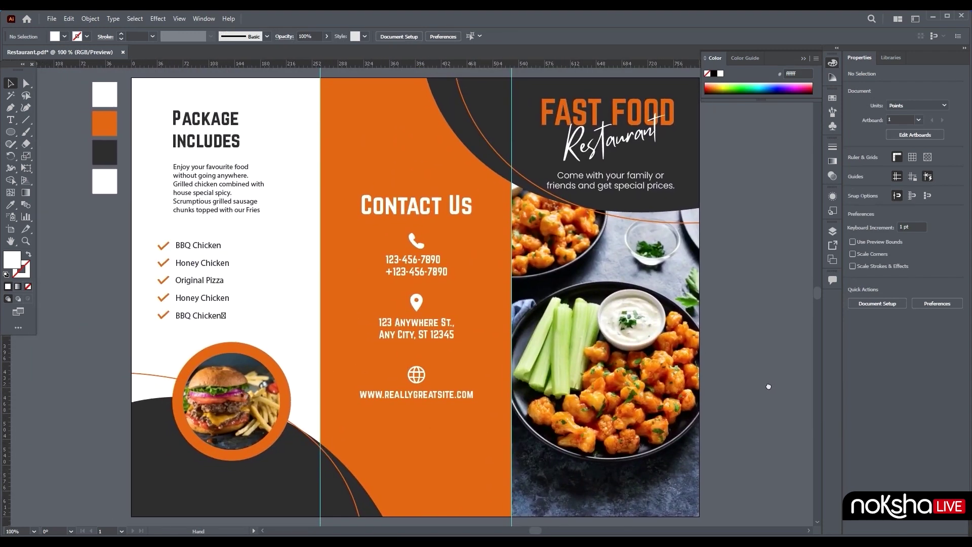
pyautogui.click(802, 57)
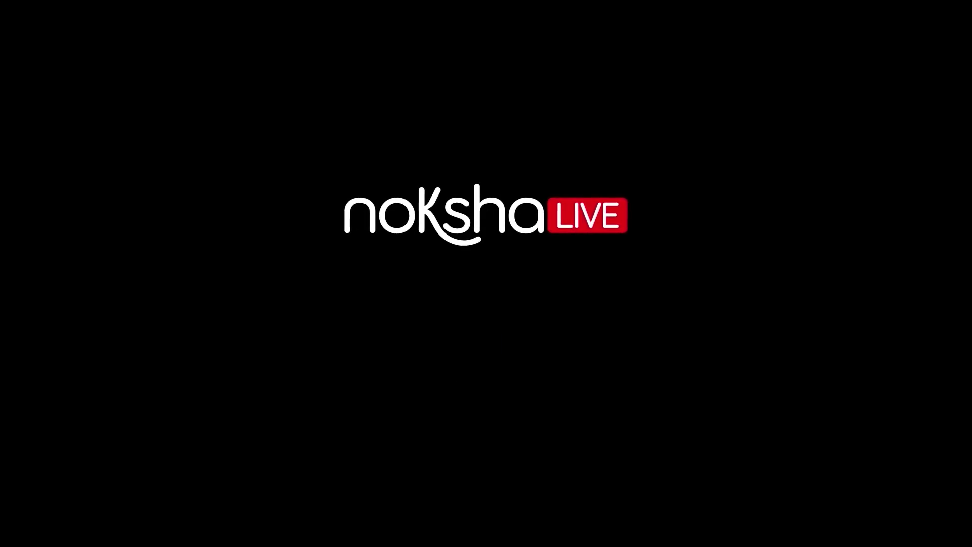